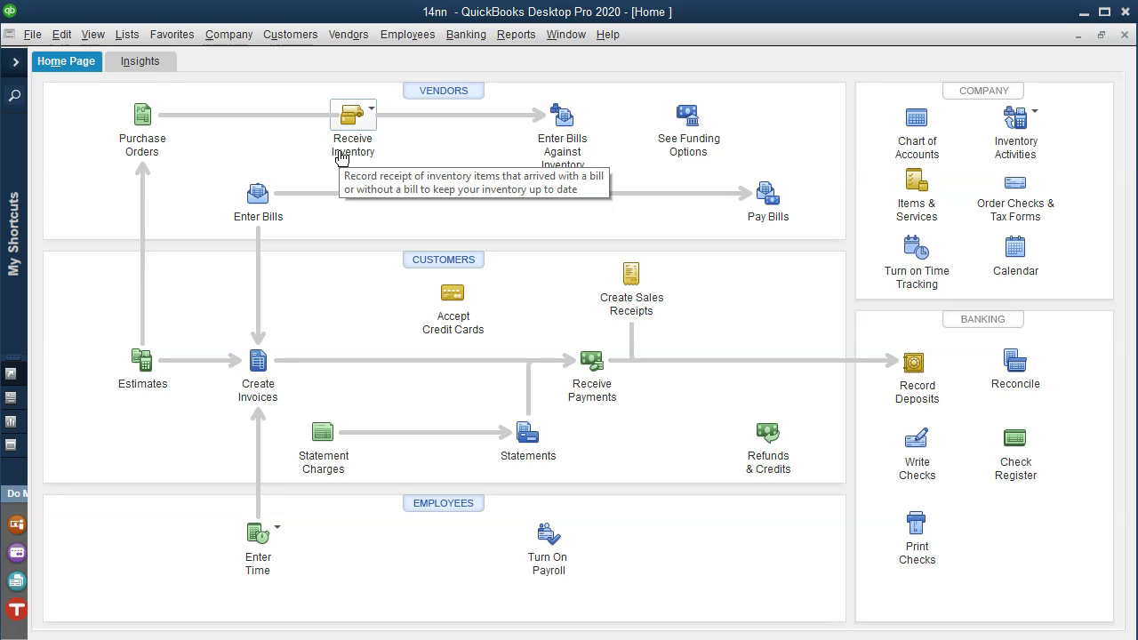
Minimize QuickBooks Desktop Pro 2020 so the Chrome window with QuickBooks Online shows
{"action": "left_click", "coordinate": [1083, 12]}
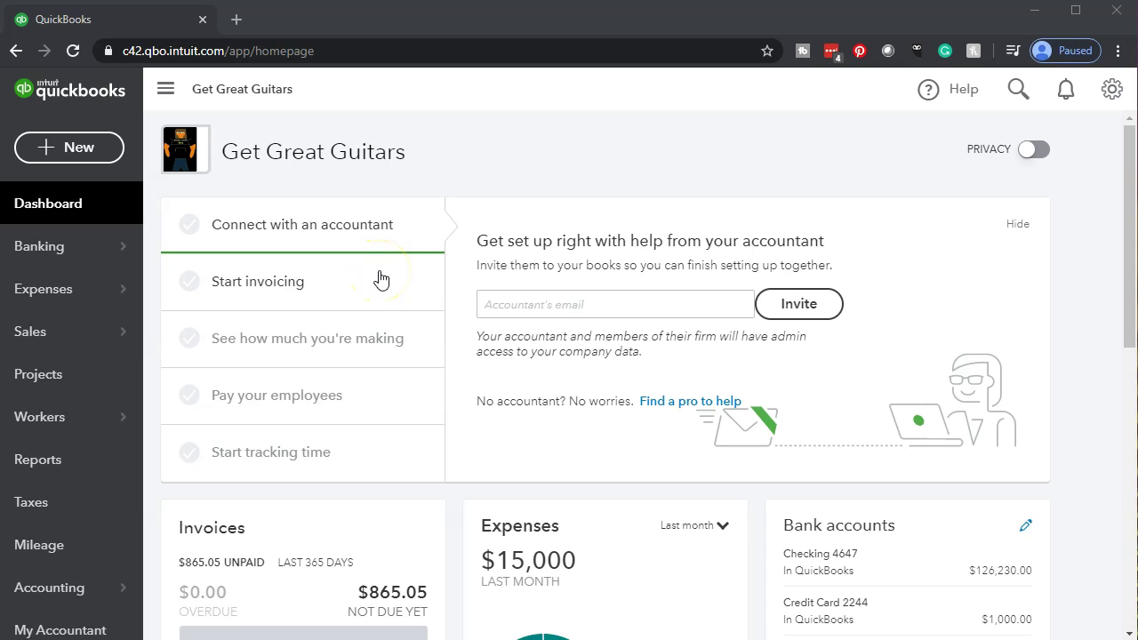
Run the Balance Sheet report with dates 01/01/2020 to 12/31/2020
{"action": "left_click", "coordinate": [91, 471]}
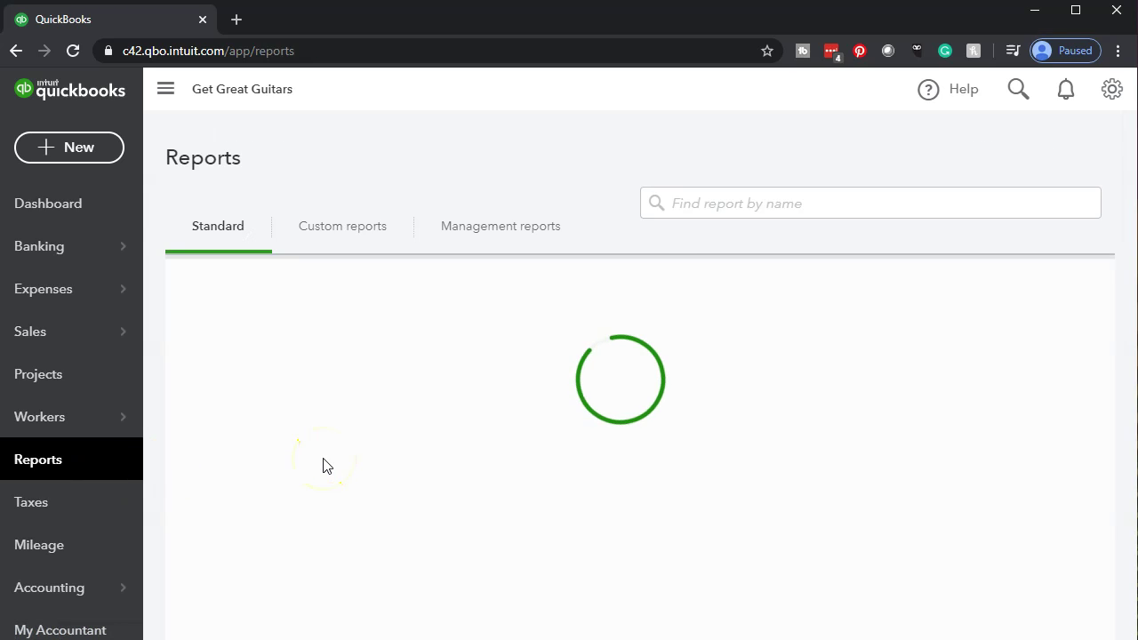
{"action": "left_click", "coordinate": [281, 523]}
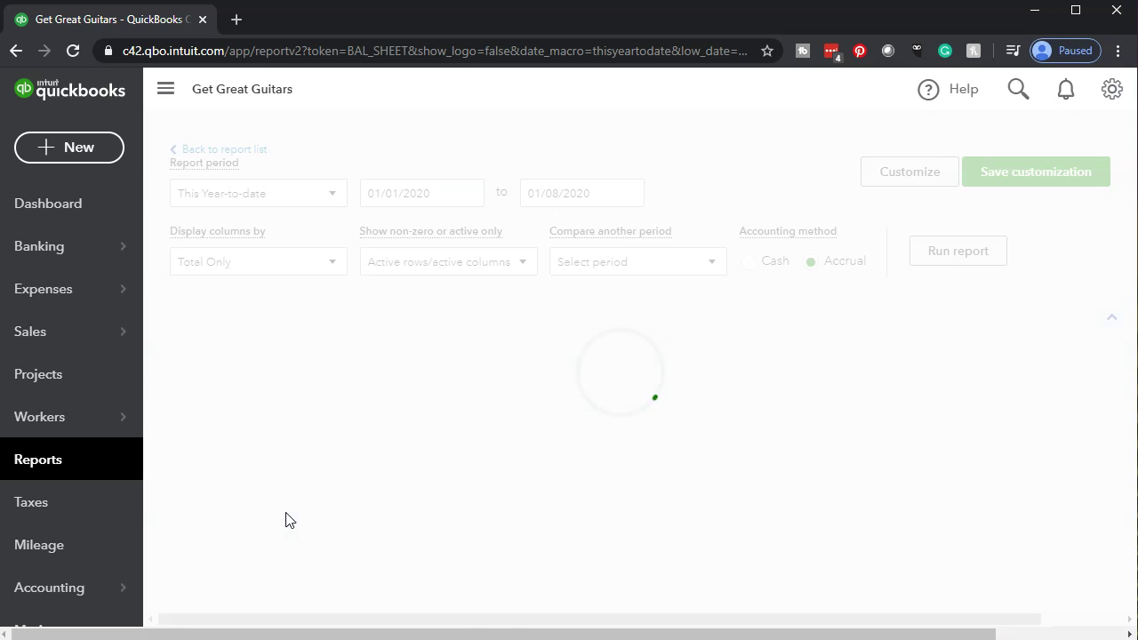
{"action": "scroll", "coordinate": [285, 520], "scroll_direction": "up", "scroll_amount": 3}
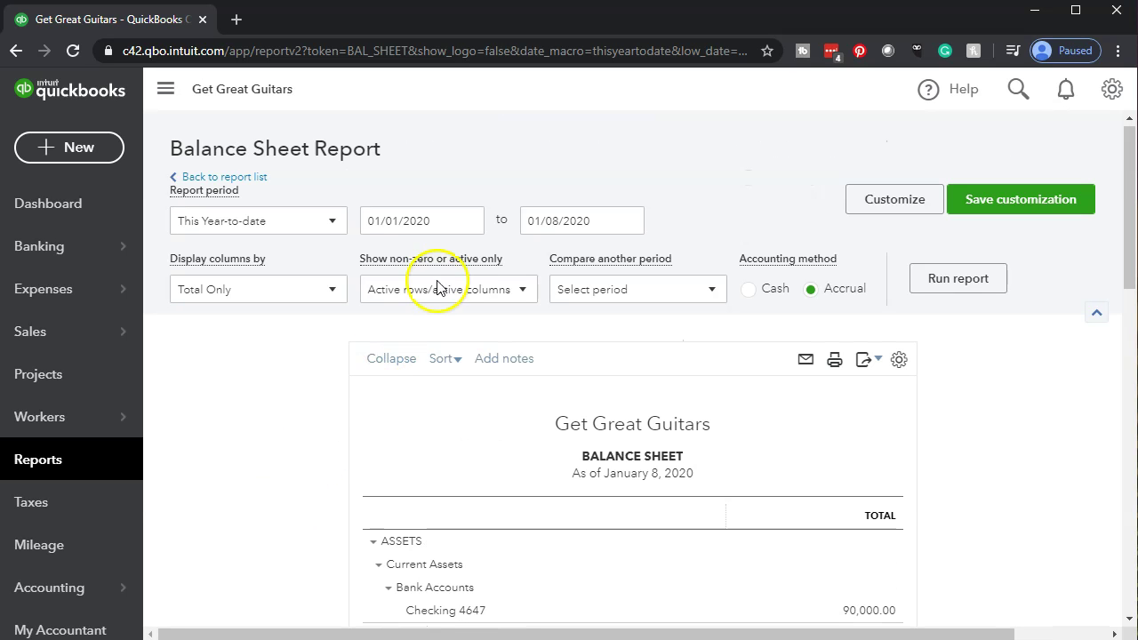
{"action": "left_click", "coordinate": [443, 220]}
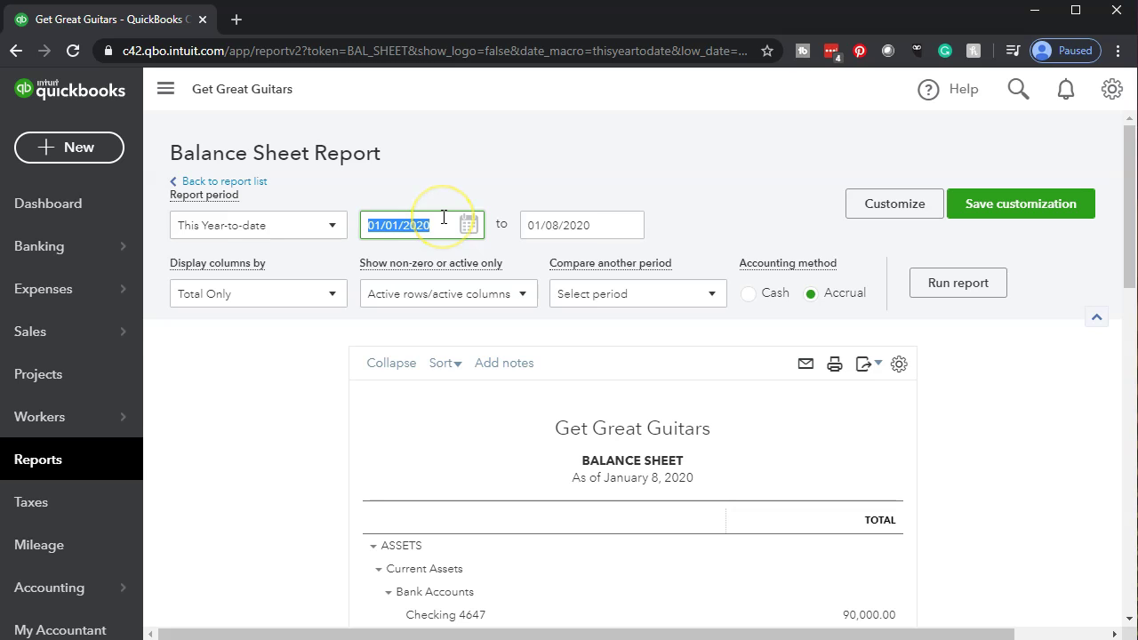
{"action": "type", "text": "01/01/2020"}
{"action": "key", "text": "Tab"}
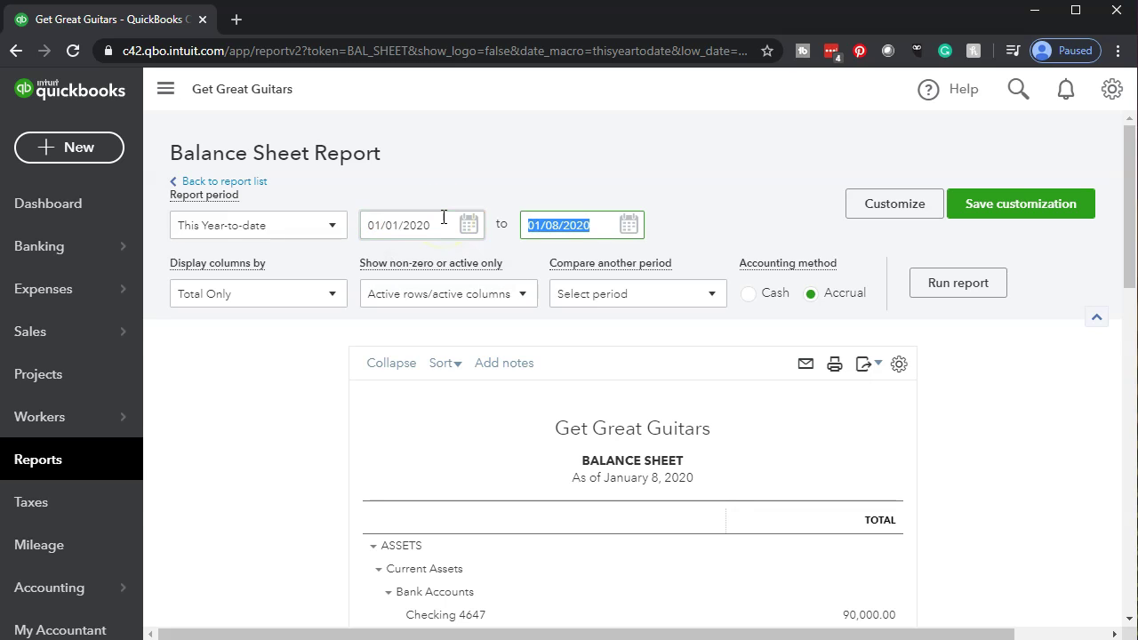
{"action": "type", "text": "12/31/2020"}
{"action": "key", "text": "Tab"}
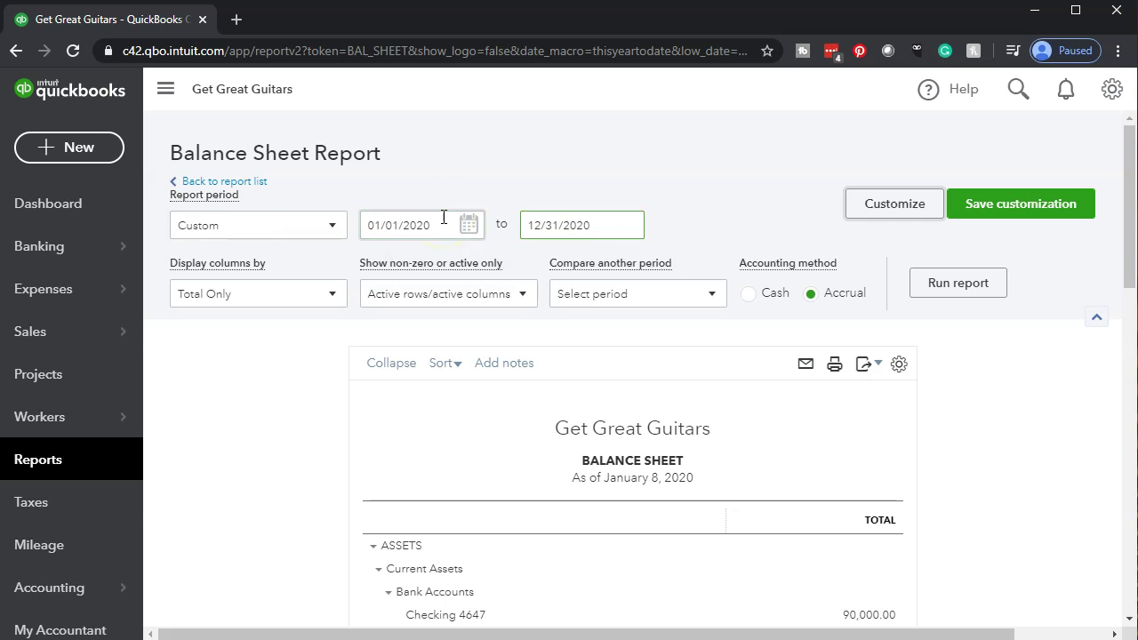
{"action": "left_click", "coordinate": [921, 286]}
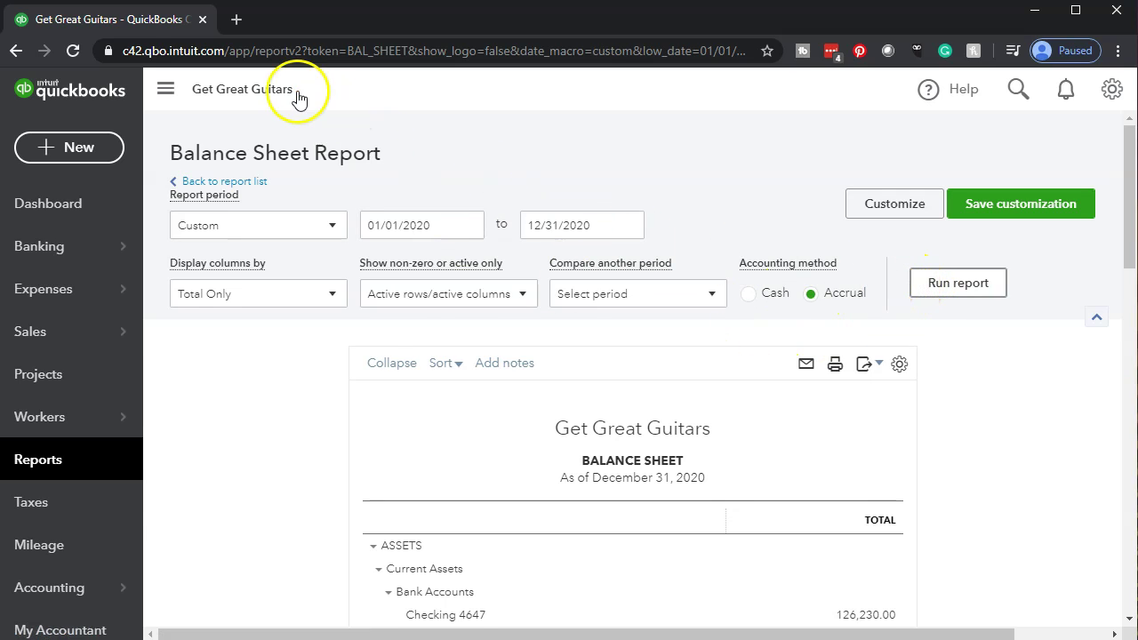
Duplicate the Balance Sheet browser tab
{"action": "scroll", "coordinate": [293, 88], "scroll_direction": "down", "scroll_amount": 3}
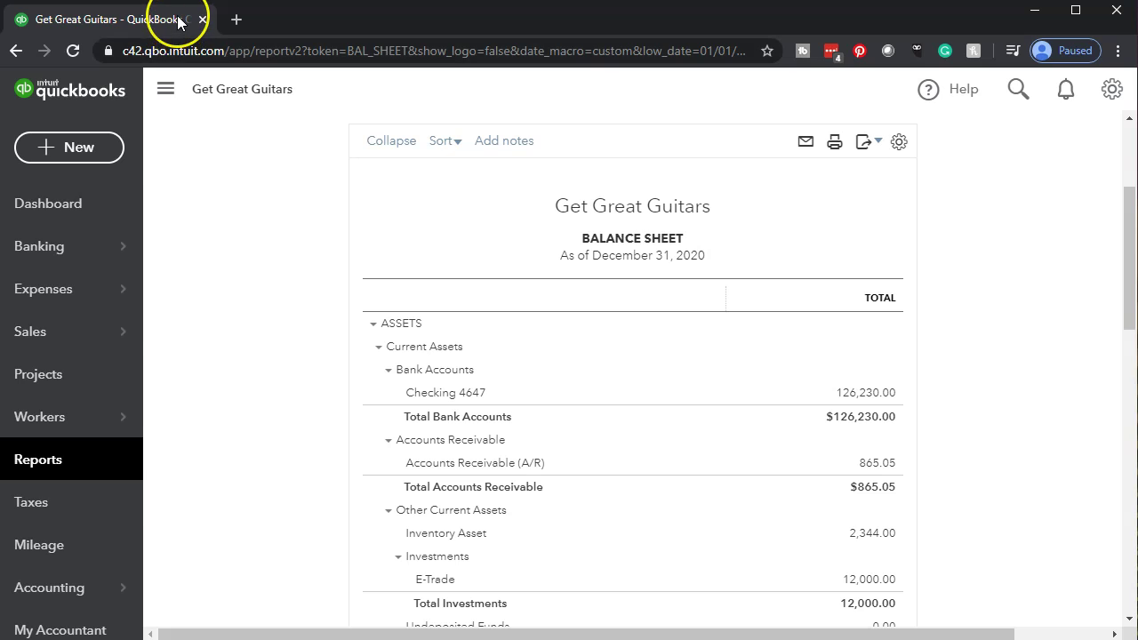
{"action": "right_click", "coordinate": [180, 19]}
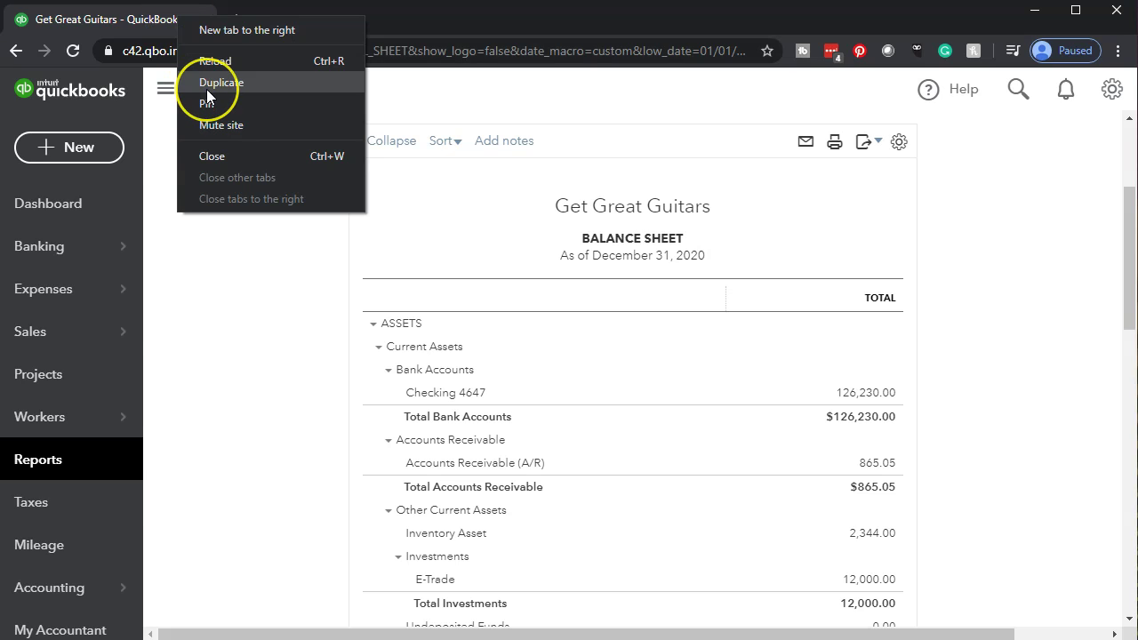
{"action": "left_click", "coordinate": [206, 85]}
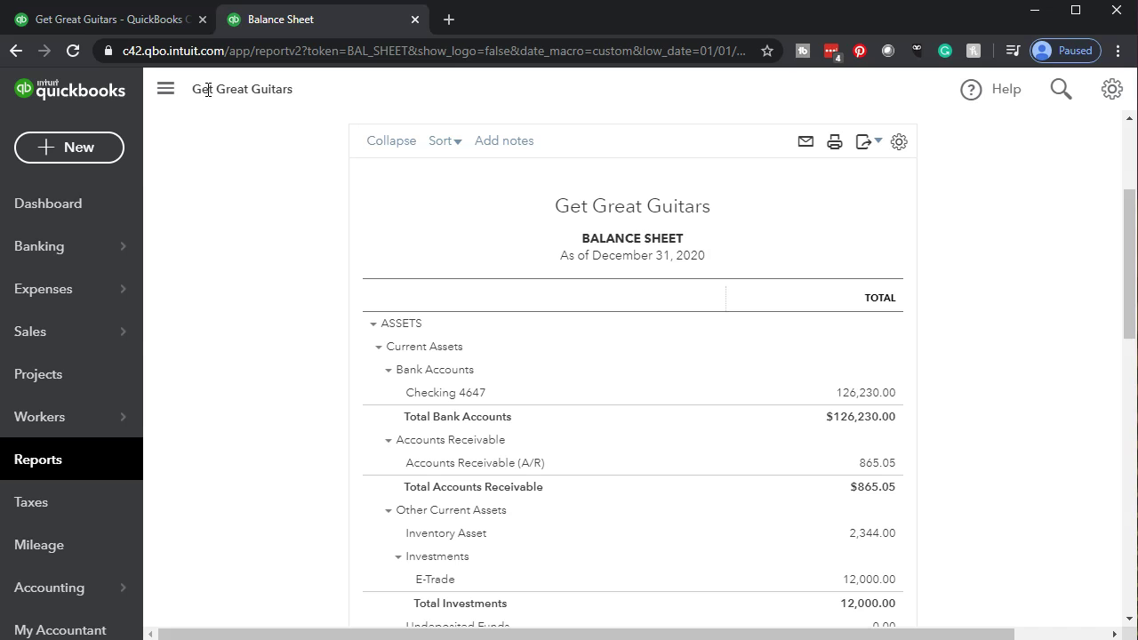
In the duplicate tab, hide the sidebar, adjust the zoom and review Inventory Asset 2,344.00
{"action": "left_click", "coordinate": [164, 89]}
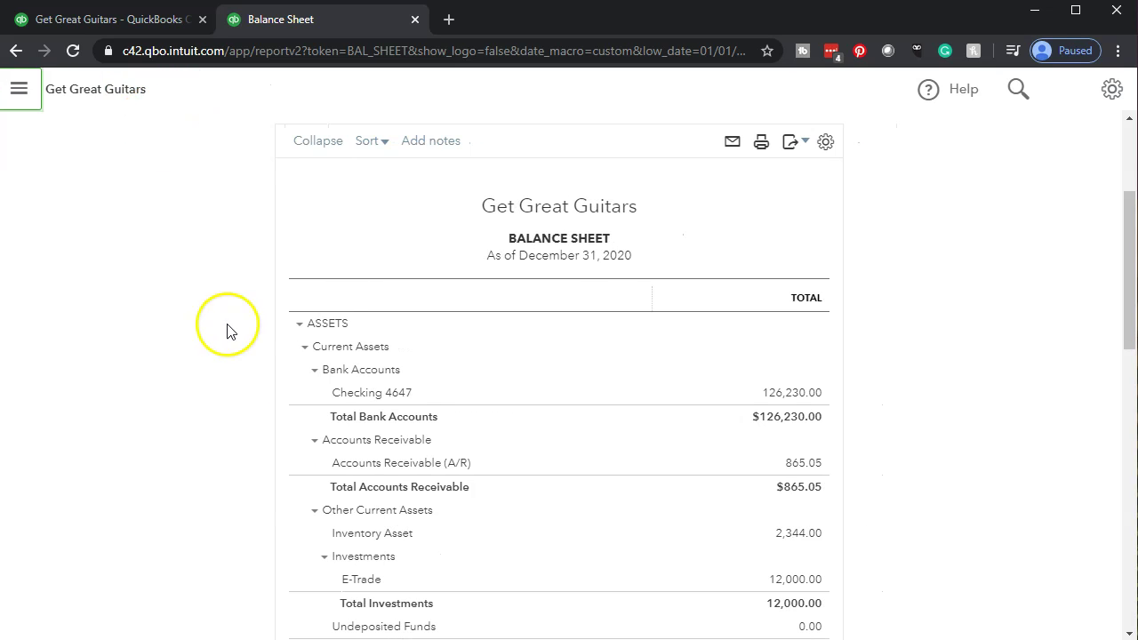
{"action": "key", "text": "ctrl+plus"}
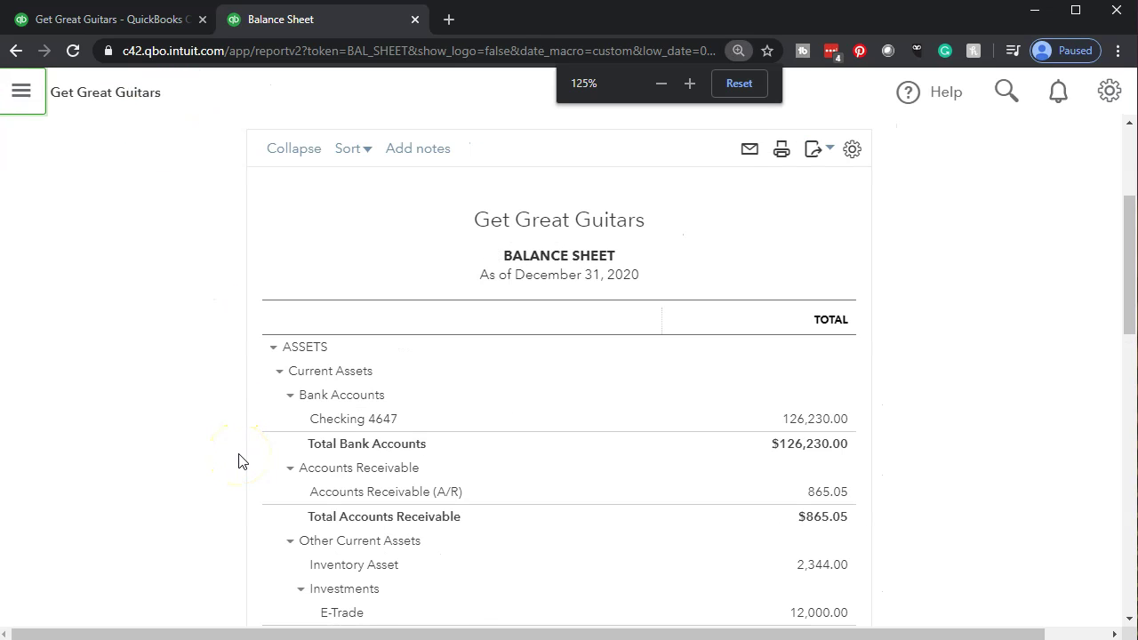
{"action": "key", "text": "ctrl+plus"}
{"action": "key", "text": "ctrl+plus"}
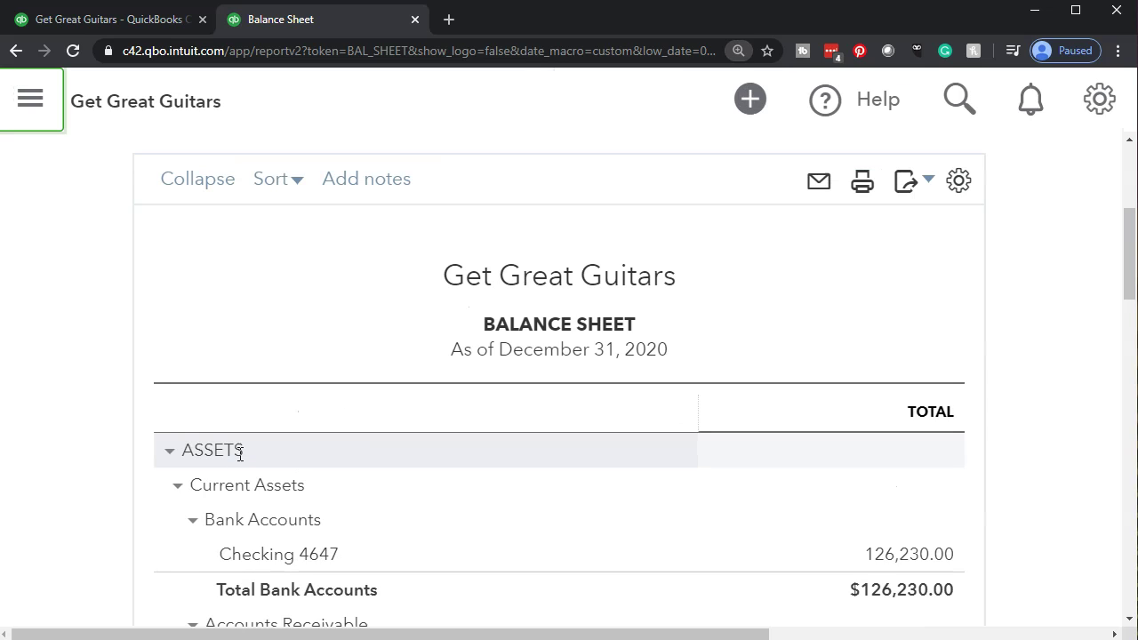
{"action": "key", "text": "ctrl+minus"}
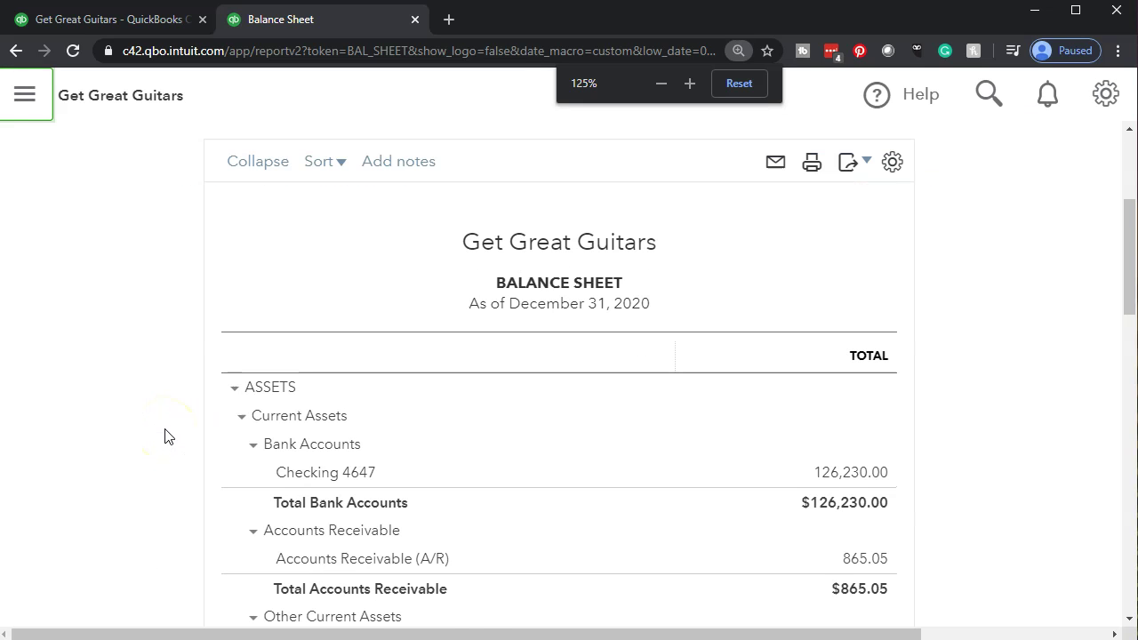
{"action": "scroll", "coordinate": [170, 432], "scroll_direction": "down", "scroll_amount": 1}
{"action": "left_click", "coordinate": [223, 411]}
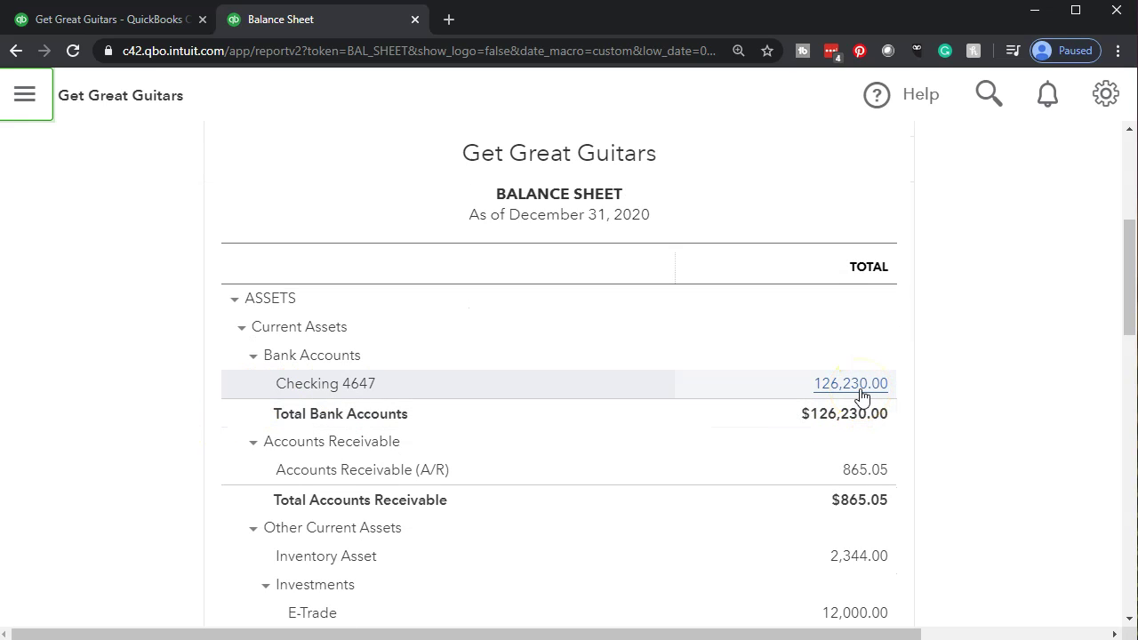
{"action": "scroll", "coordinate": [862, 396], "scroll_direction": "down", "scroll_amount": 1}
{"action": "left_click", "coordinate": [863, 468]}
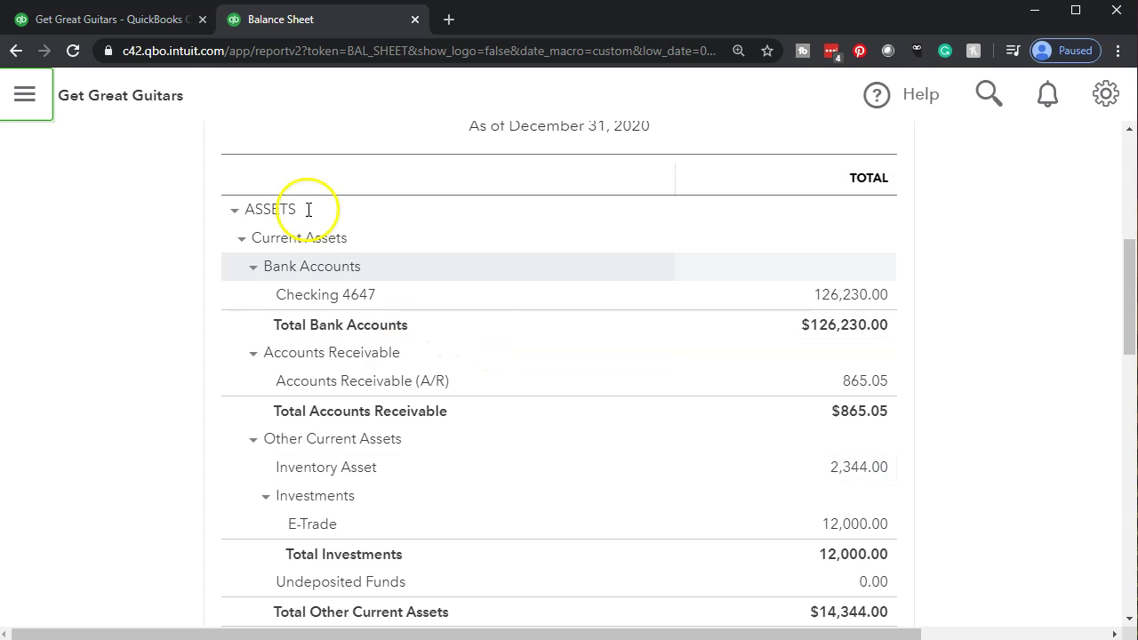
Return to the original QuickBooks tab and restore normal page zoom
{"action": "left_click", "coordinate": [143, 19]}
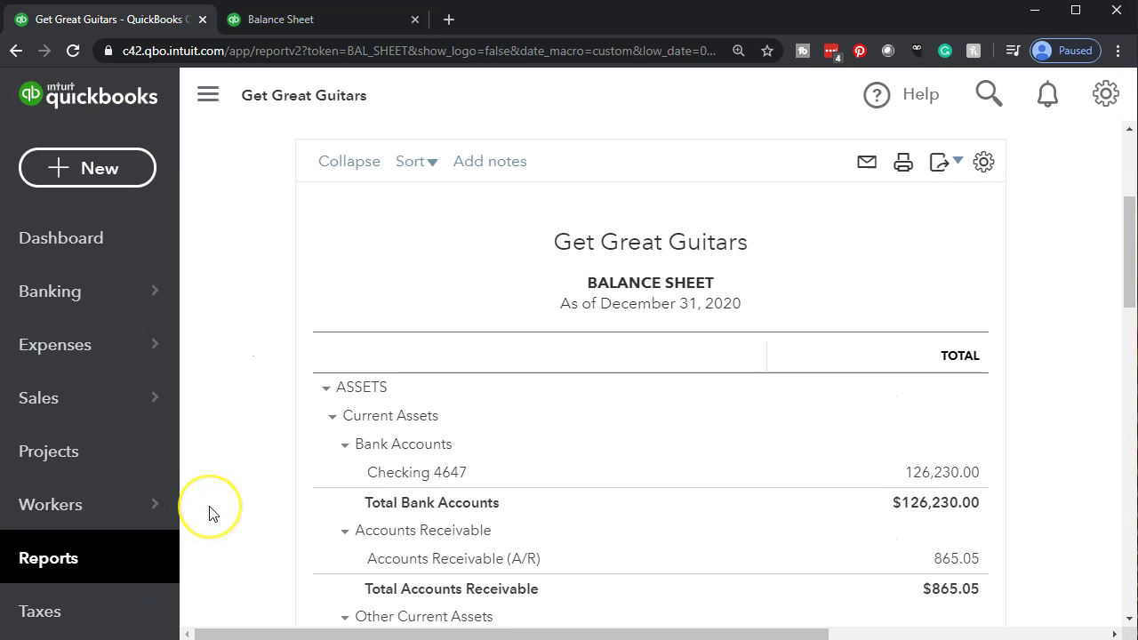
{"action": "key", "text": "ctrl+minus"}
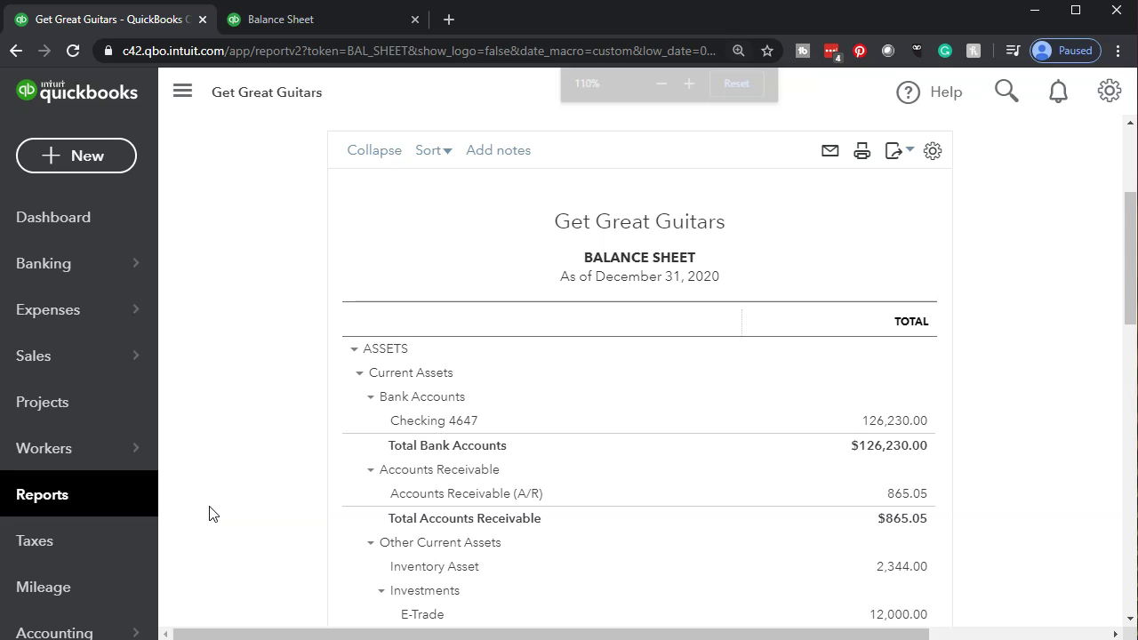
{"action": "key", "text": "ctrl+minus"}
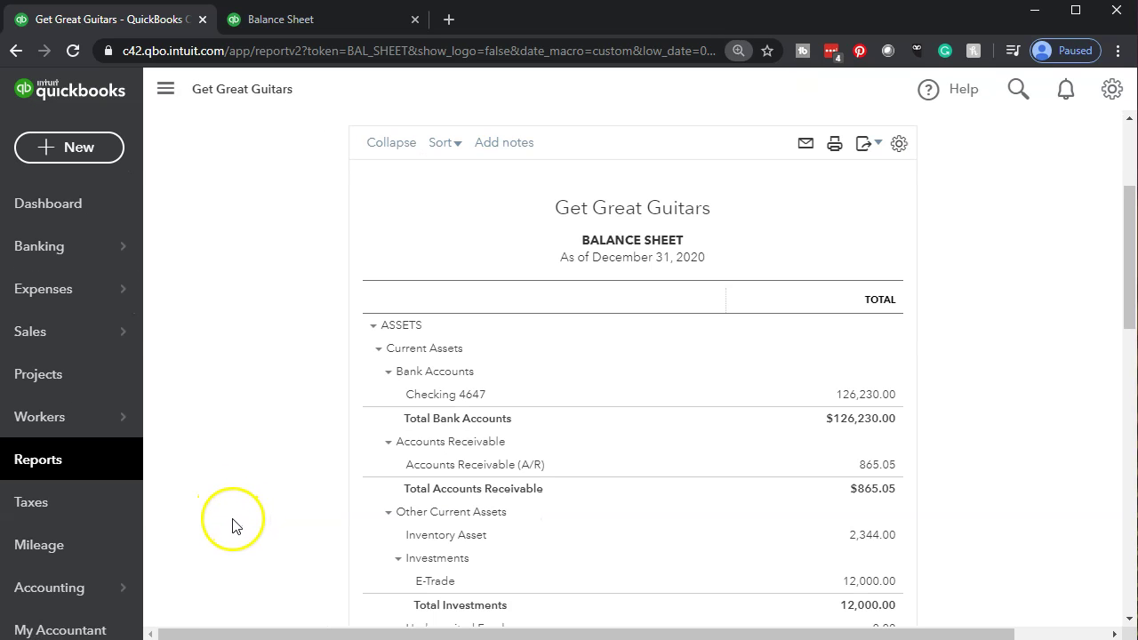
Open the Expenses list and sort the transactions by Type
{"action": "mouse_move", "coordinate": [63, 300]}
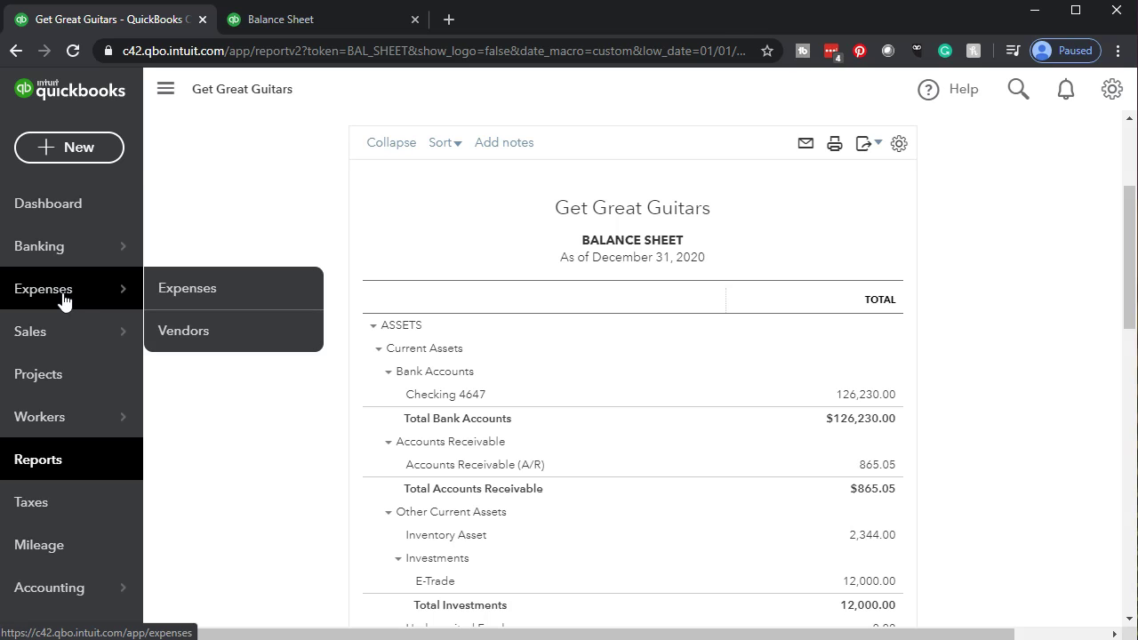
{"action": "left_click", "coordinate": [62, 301]}
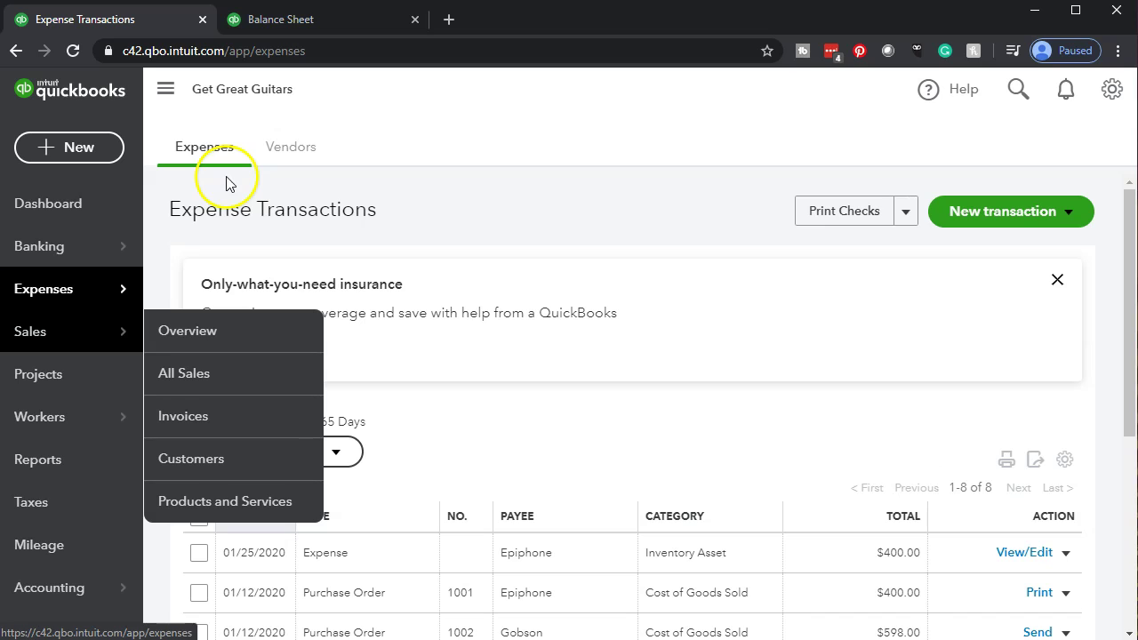
{"action": "scroll", "coordinate": [687, 404], "scroll_direction": "down", "scroll_amount": 1}
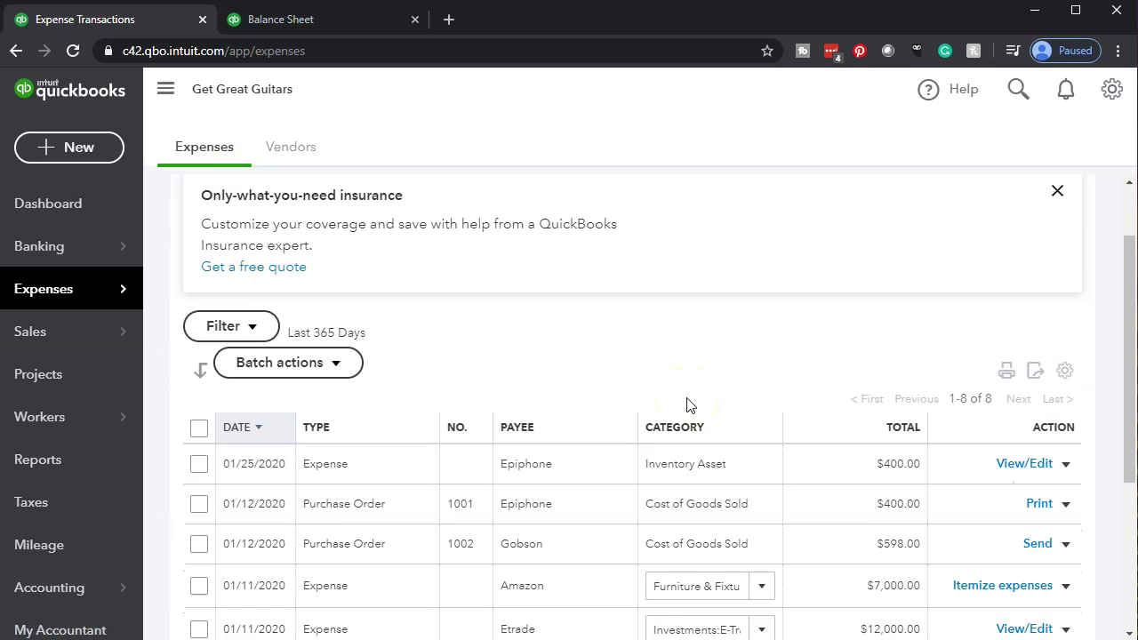
{"action": "scroll", "coordinate": [676, 409], "scroll_direction": "down", "scroll_amount": 1}
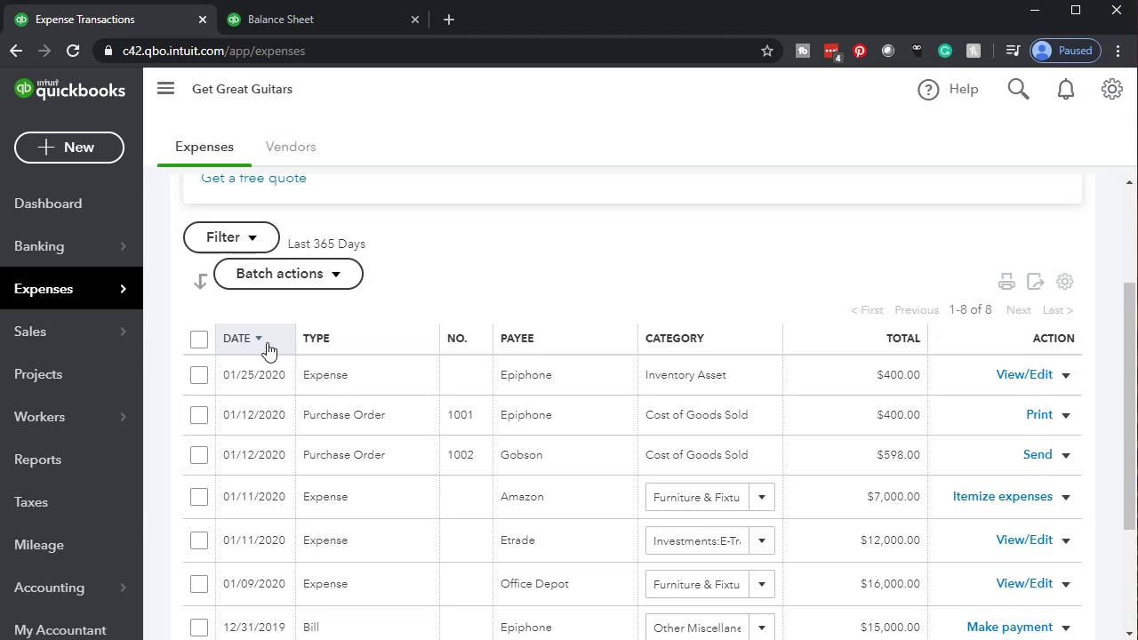
{"action": "left_click", "coordinate": [331, 340]}
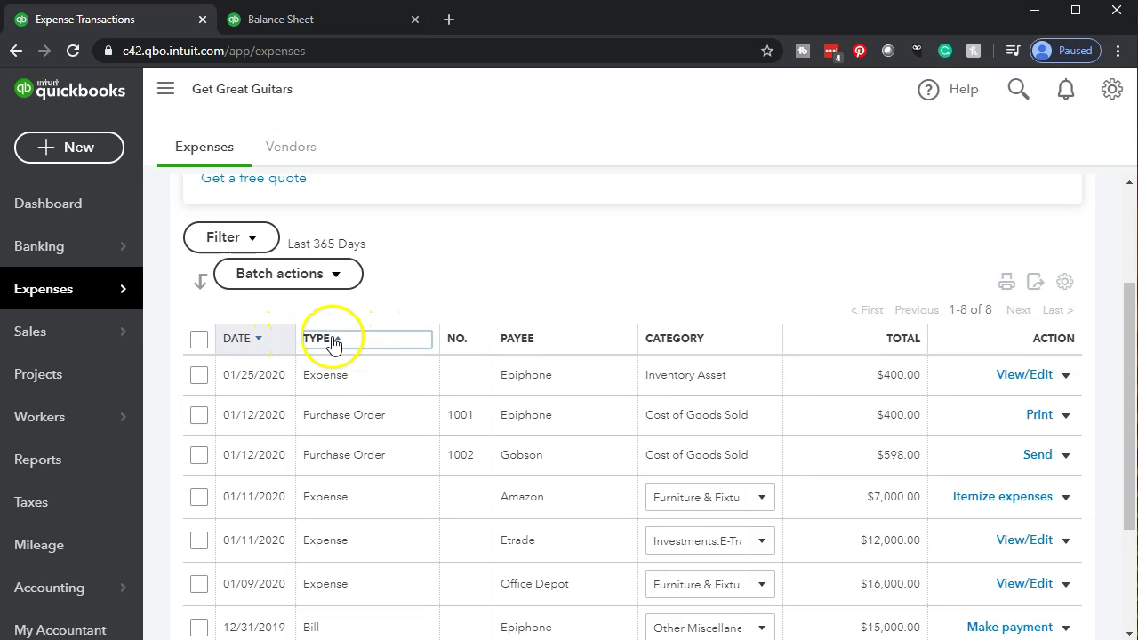
{"action": "left_click", "coordinate": [339, 339]}
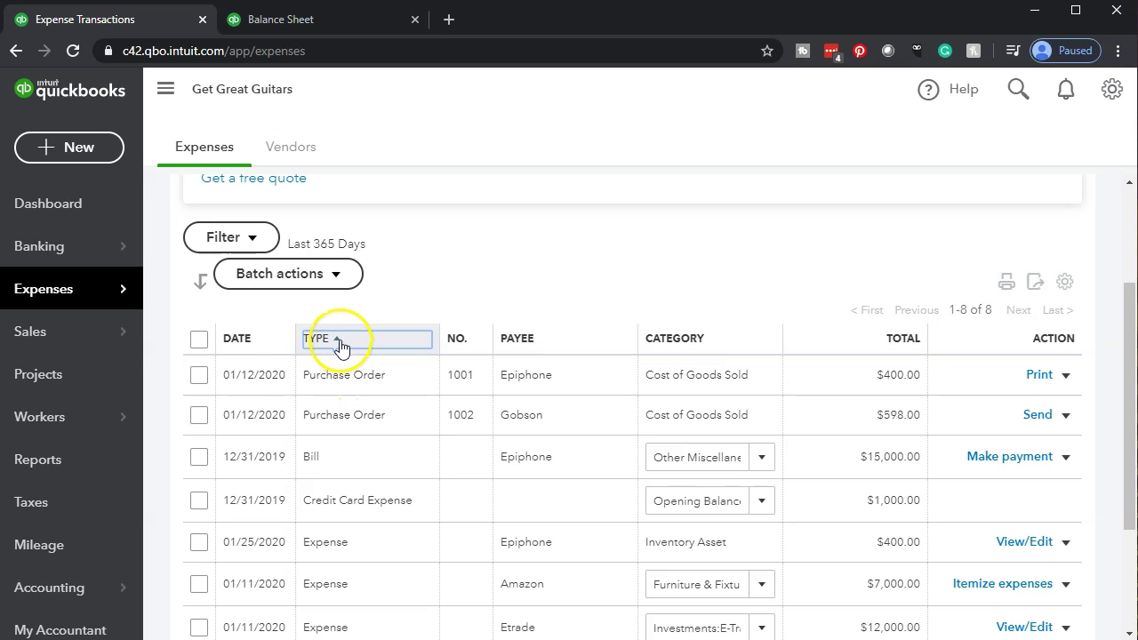
{"action": "scroll", "coordinate": [394, 392], "scroll_direction": "down", "scroll_amount": 2}
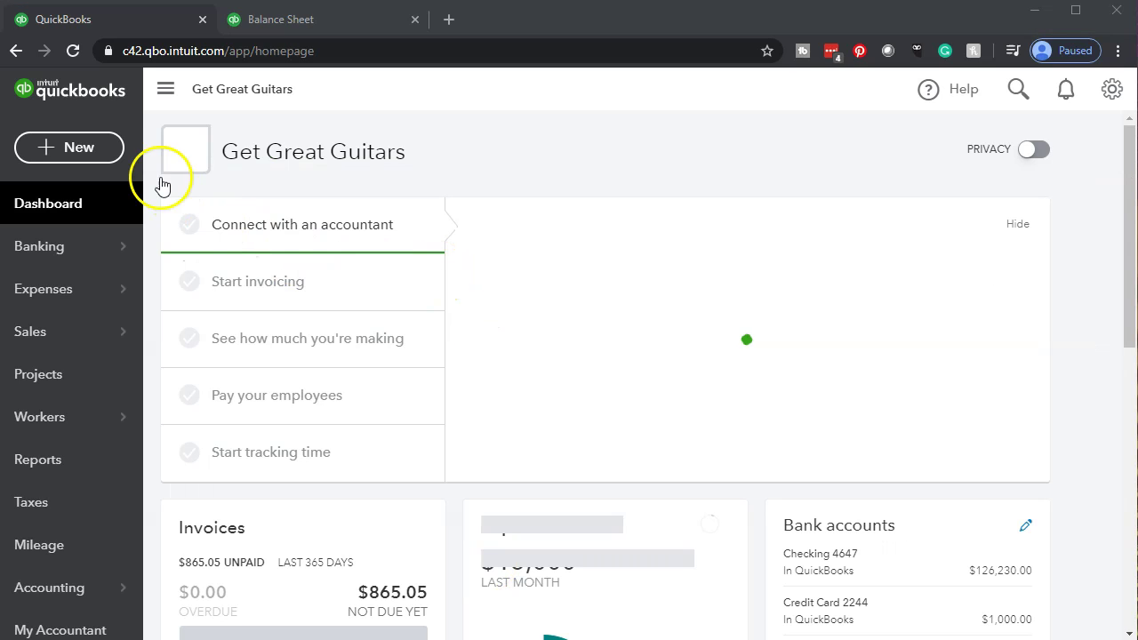
Start a new expense from + New and choose Inventory as what the money was for
{"action": "left_click", "coordinate": [68, 146]}
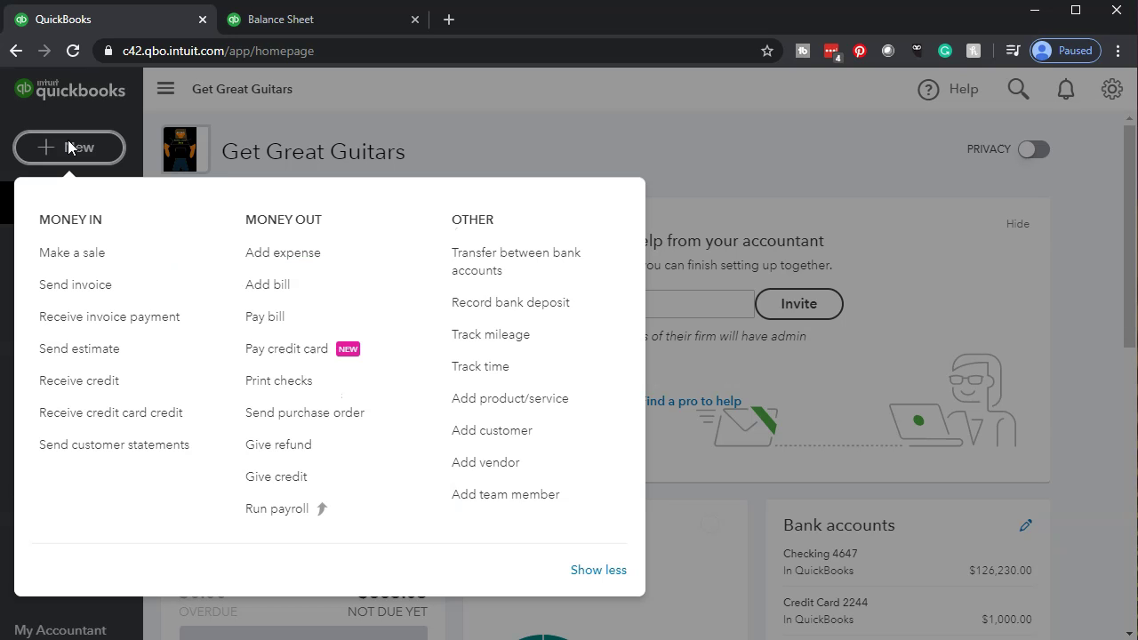
{"action": "left_click", "coordinate": [329, 260]}
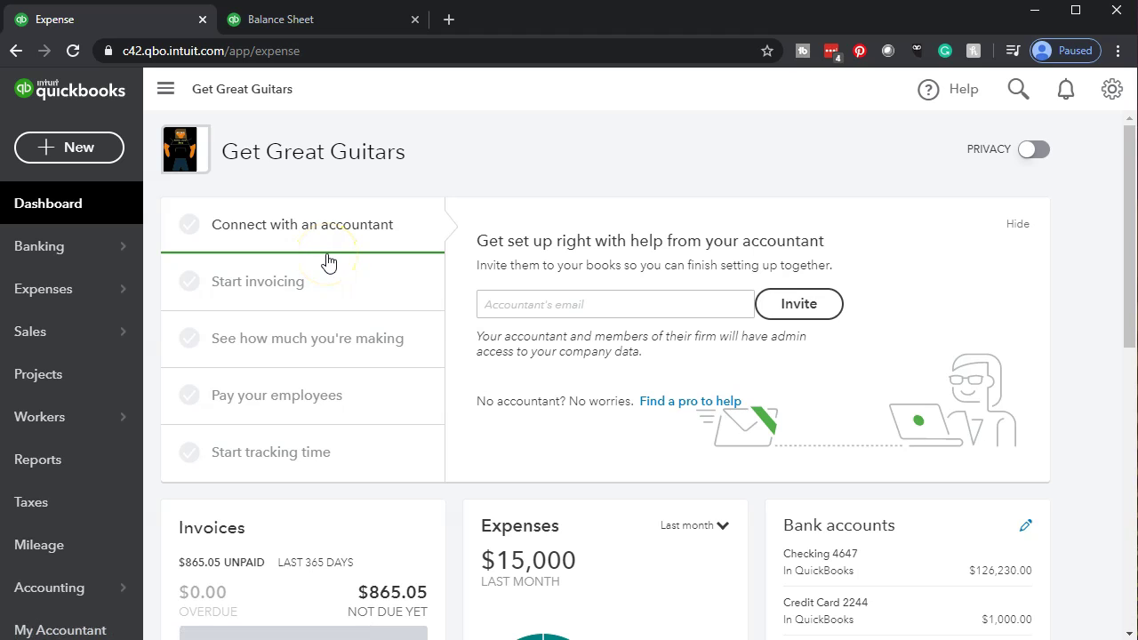
{"action": "left_click", "coordinate": [327, 260]}
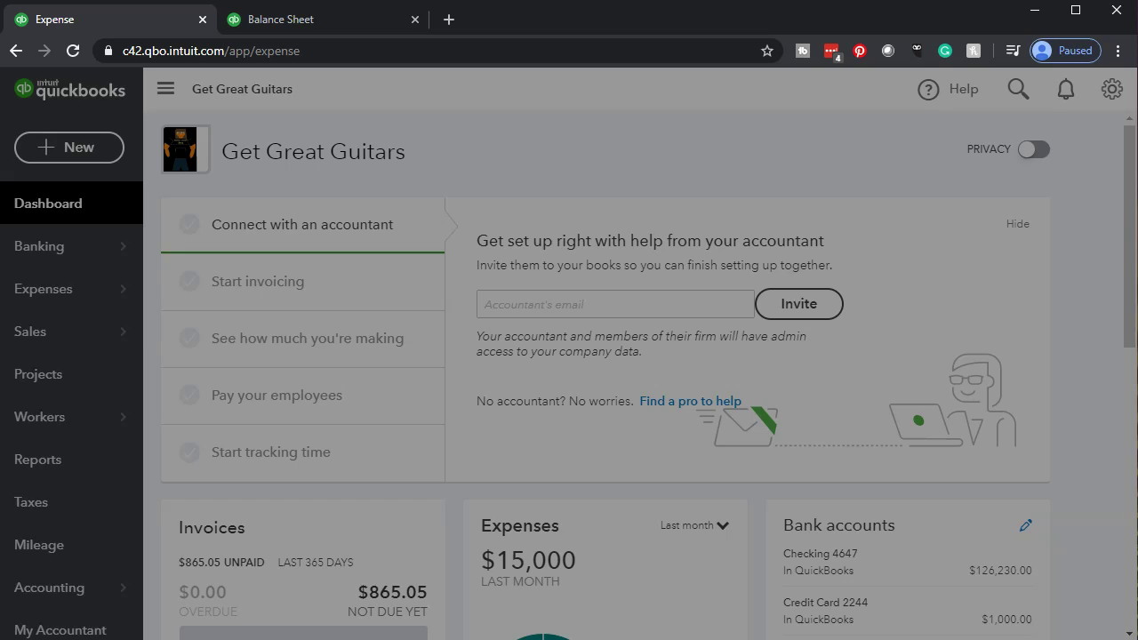
{"action": "left_click", "coordinate": [708, 204]}
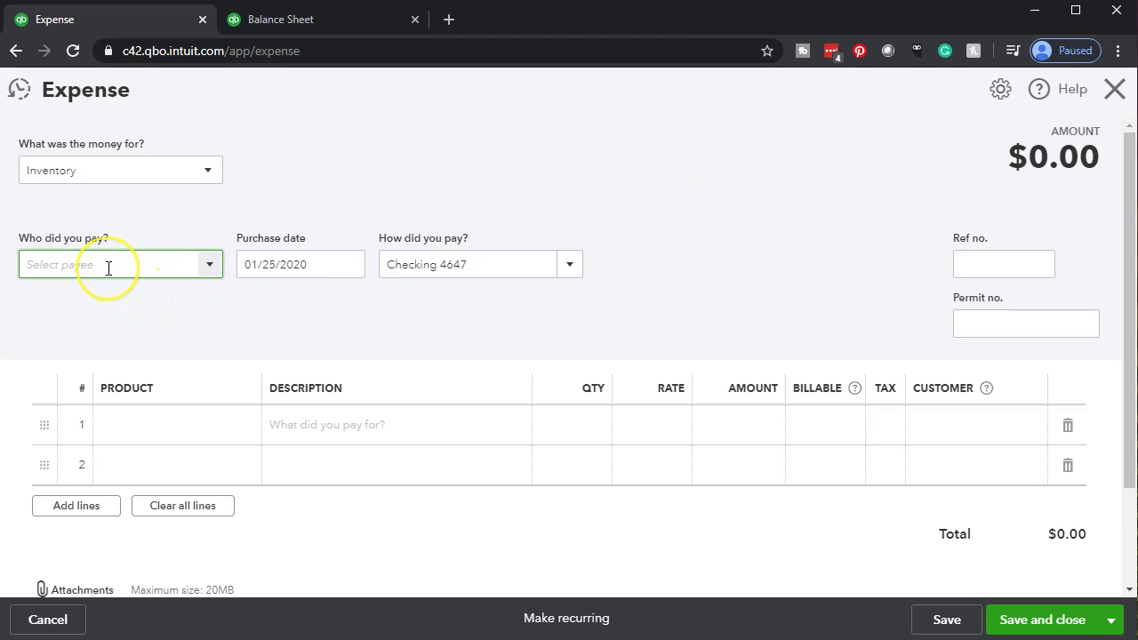
Set the expense payee to Gobson instead of Gibson
{"action": "type", "text": "Gibson"}
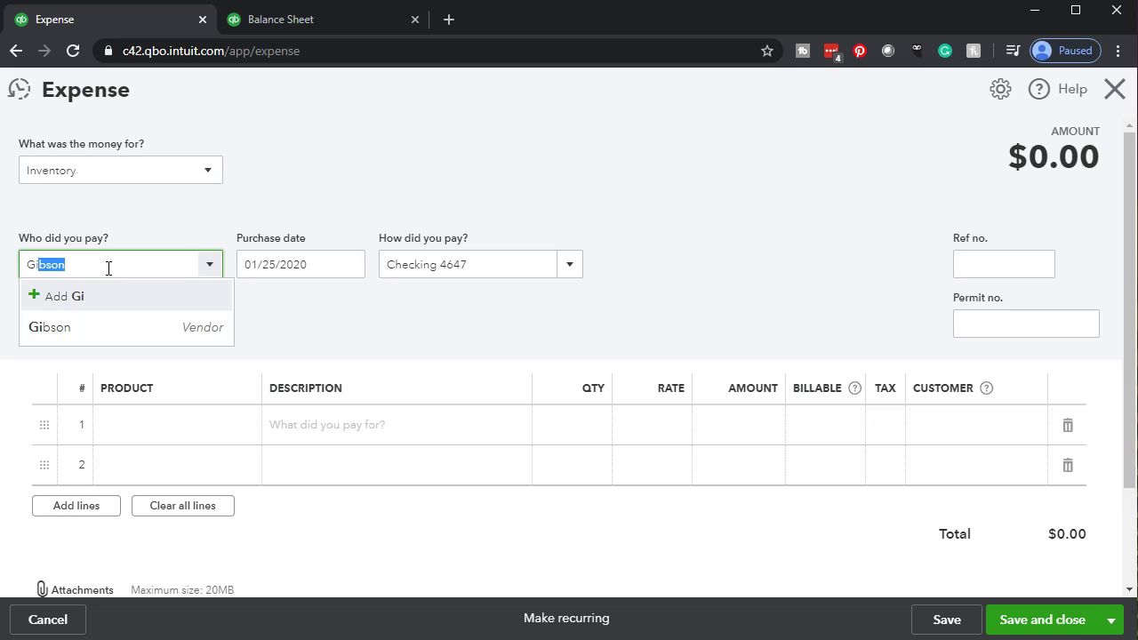
{"action": "left_click", "coordinate": [73, 331]}
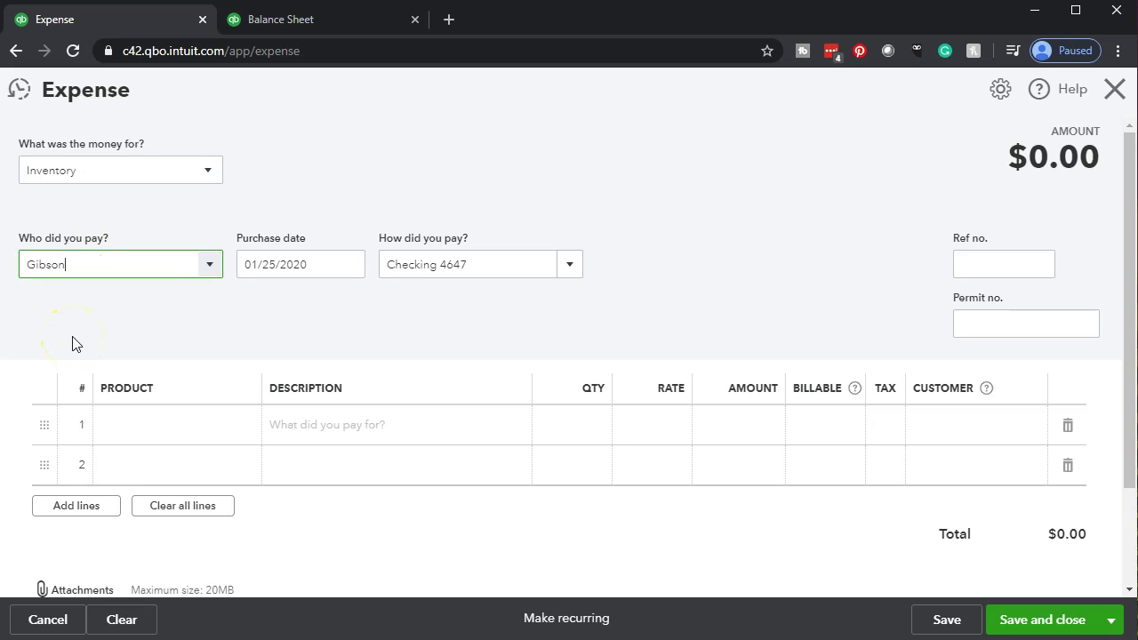
{"action": "key", "text": "Tab"}
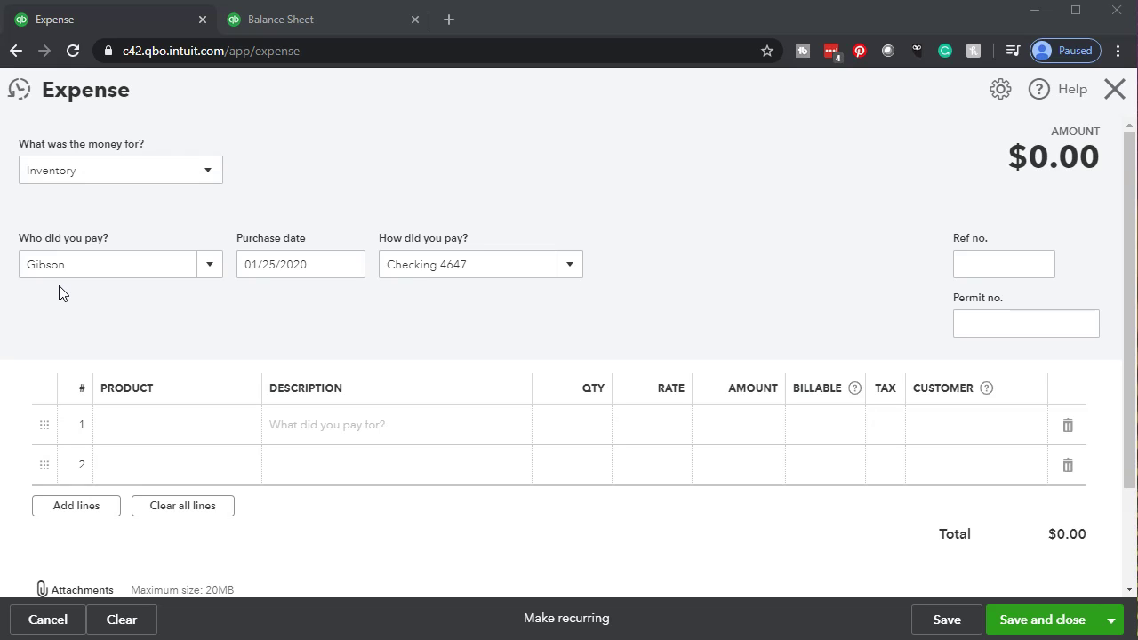
{"action": "left_click", "coordinate": [208, 267]}
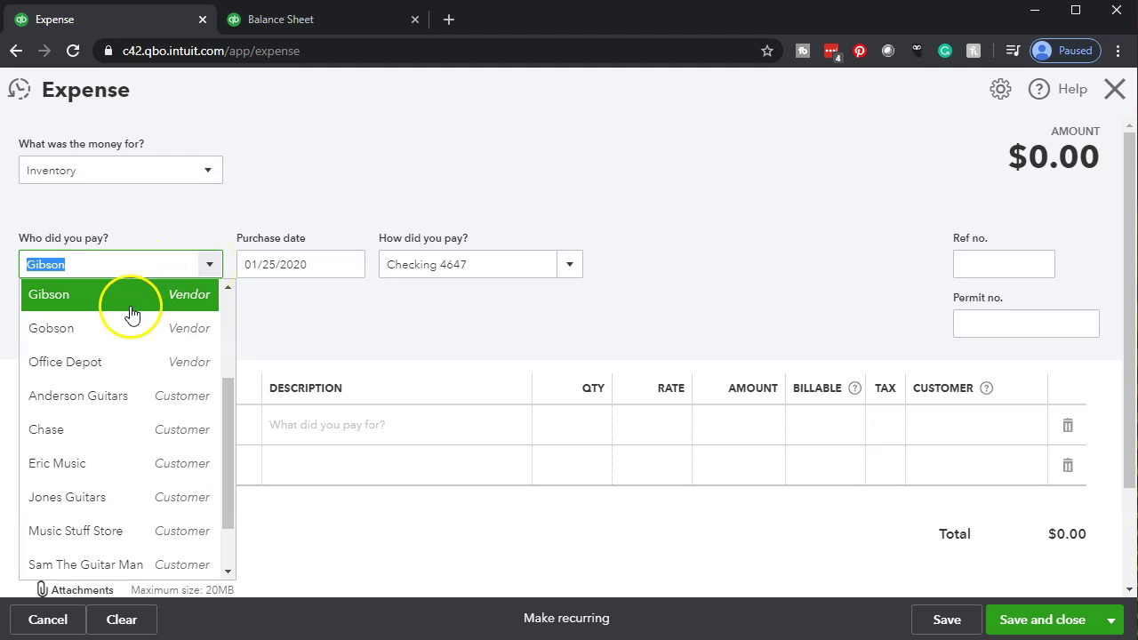
{"action": "left_click", "coordinate": [110, 347]}
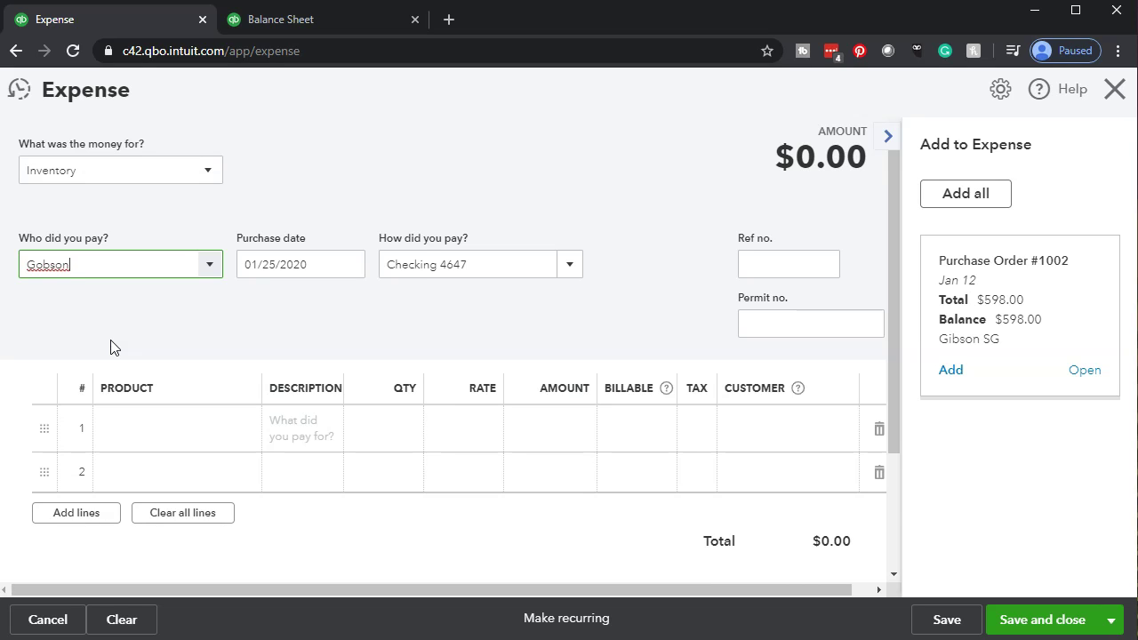
{"action": "left_click", "coordinate": [120, 617]}
Add Purchase Order #1002, bringing in GSB Gibson SG at $598.00, and collapse Category details
{"action": "left_click", "coordinate": [345, 563]}
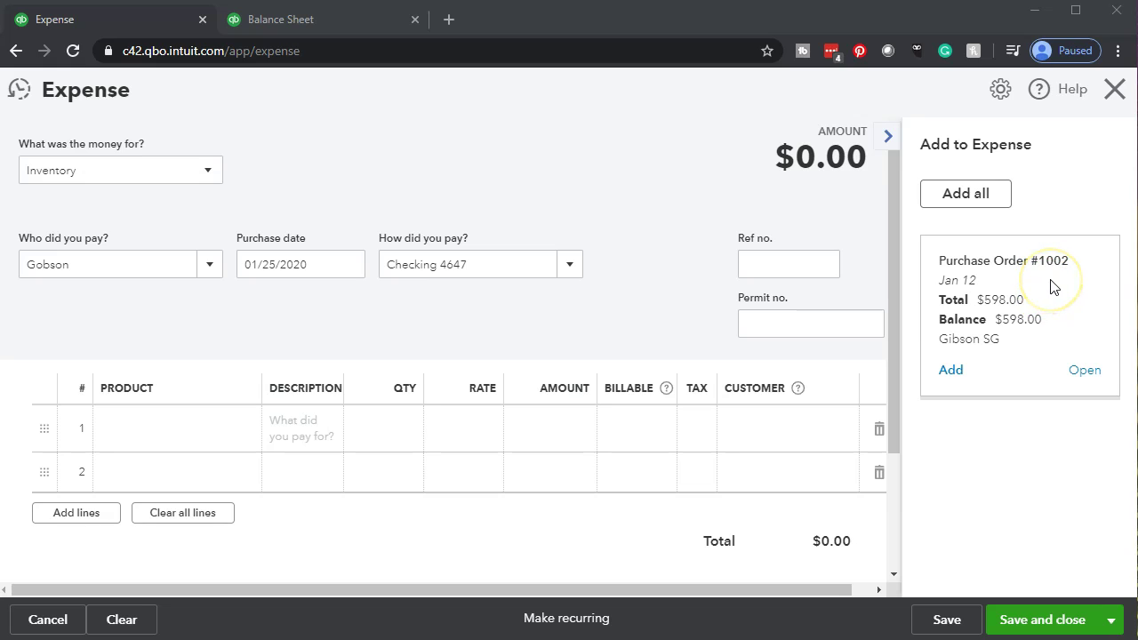
{"action": "left_click", "coordinate": [953, 377]}
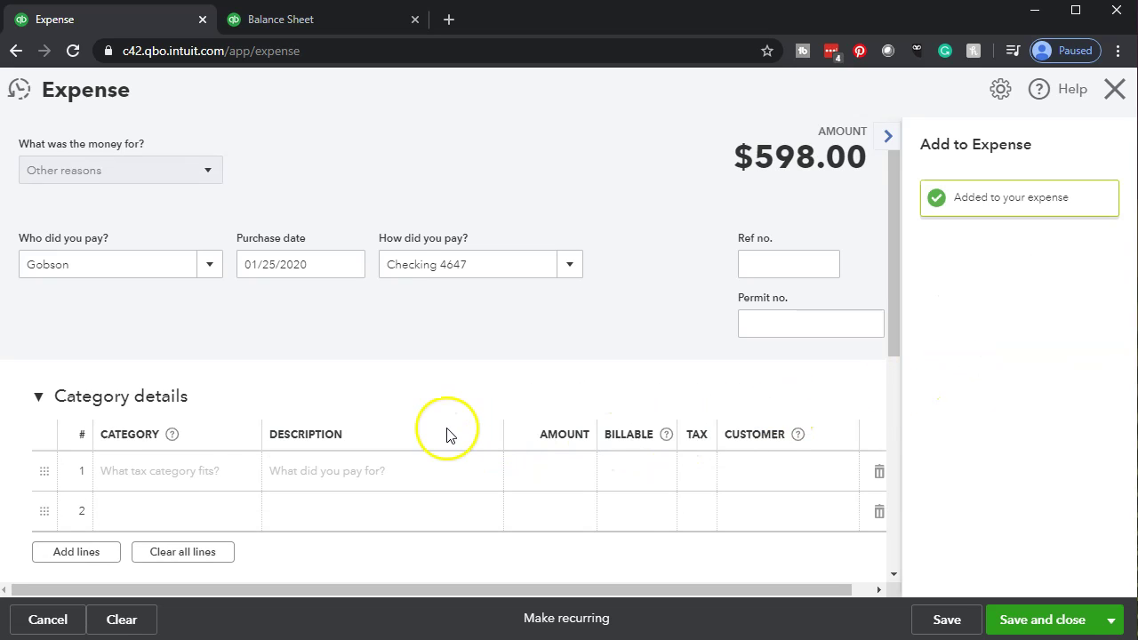
{"action": "left_click", "coordinate": [38, 400]}
{"action": "scroll", "coordinate": [35, 404], "scroll_direction": "down", "scroll_amount": 1}
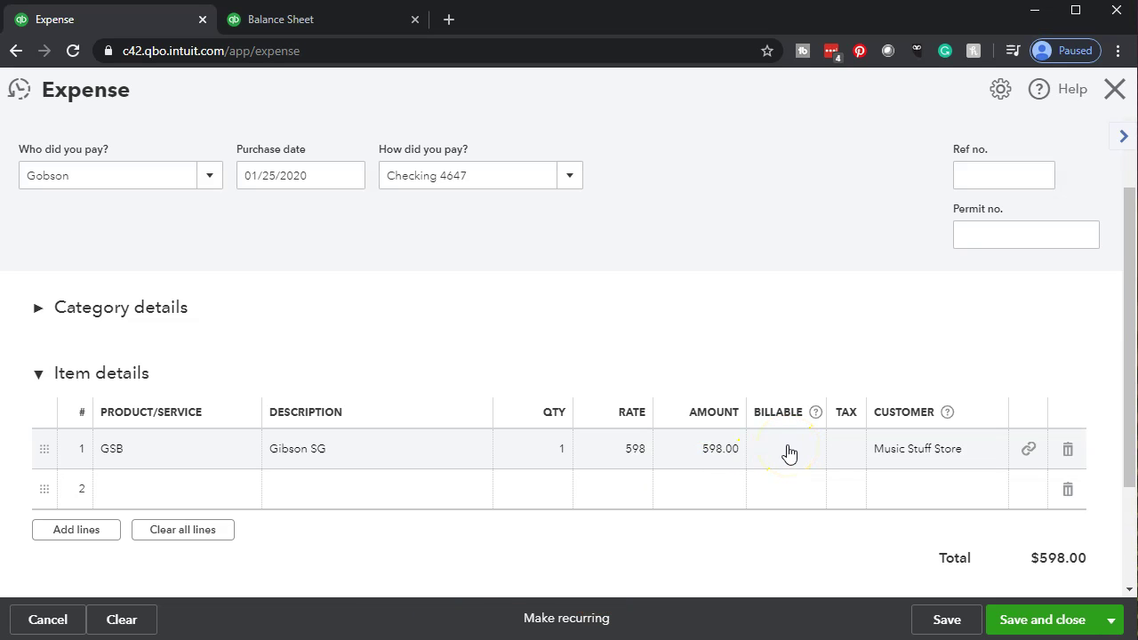
Tick Billable and Tax on the GSB Gibson SG line for customer Music Stuff Store
{"action": "left_click", "coordinate": [796, 456]}
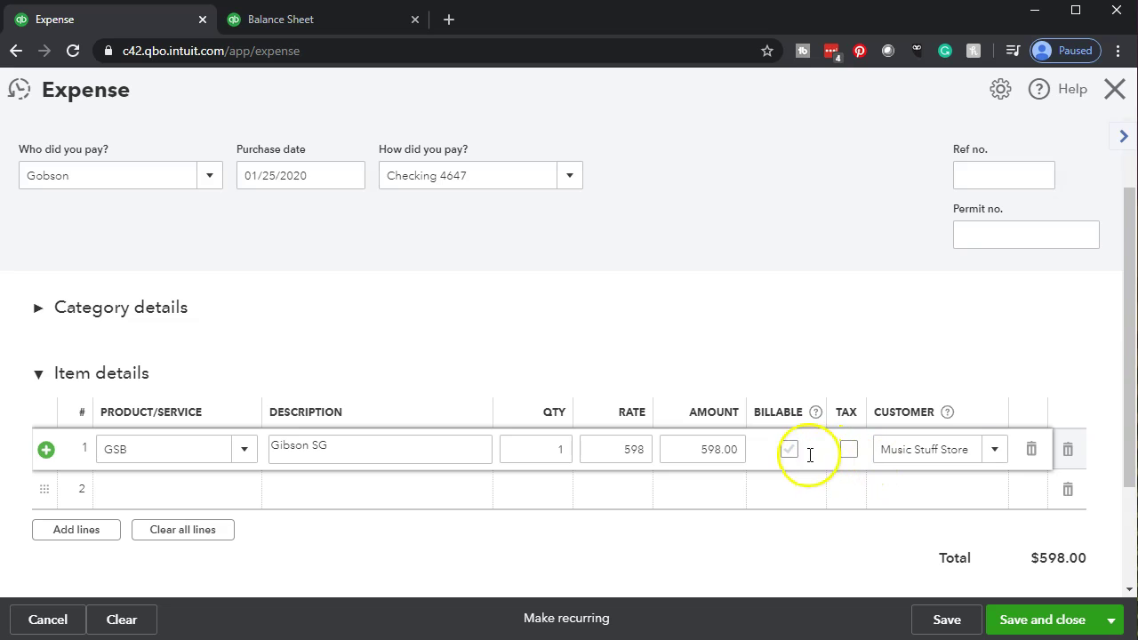
{"action": "left_click", "coordinate": [789, 450]}
{"action": "left_click", "coordinate": [851, 456]}
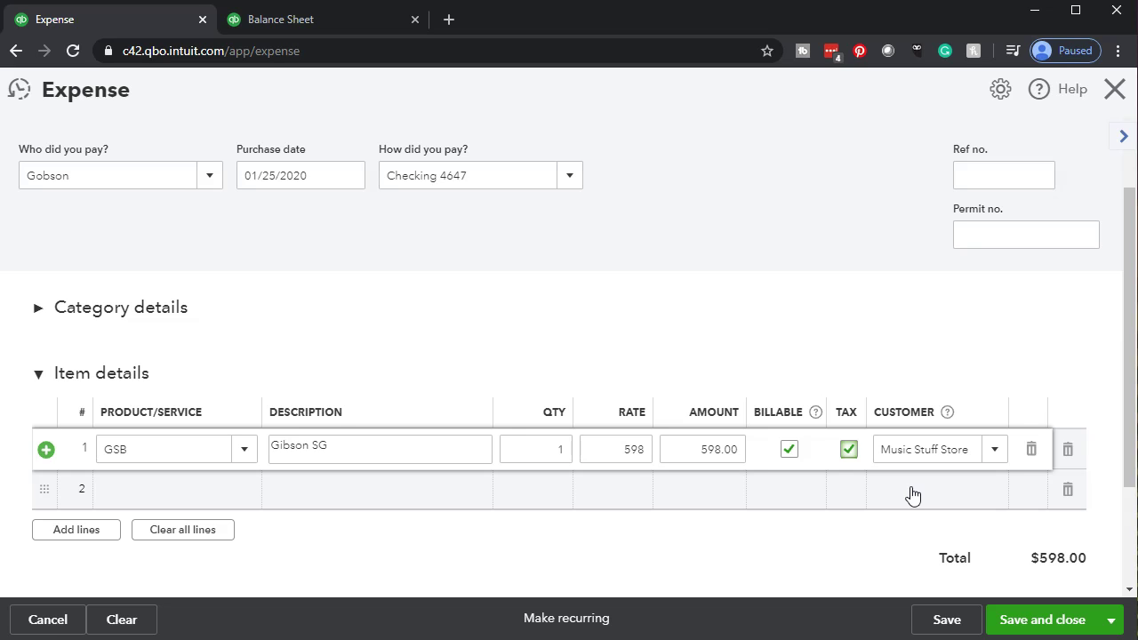
{"action": "left_click", "coordinate": [813, 490]}
{"action": "left_click", "coordinate": [415, 579]}
{"action": "scroll", "coordinate": [414, 579], "scroll_direction": "up", "scroll_amount": 1}
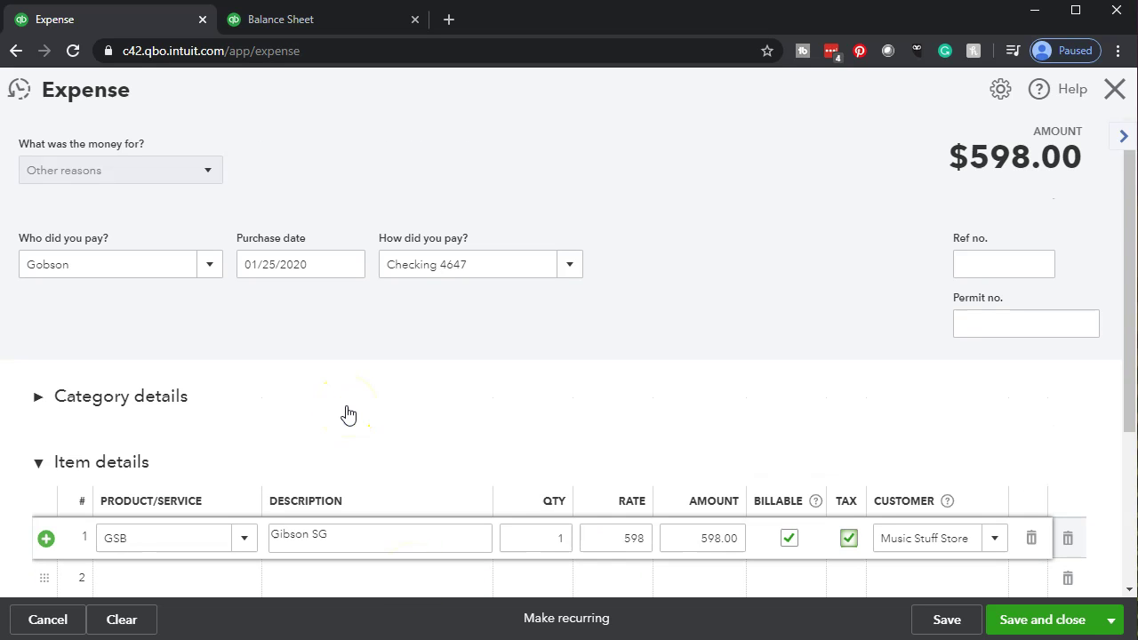
{"action": "scroll", "coordinate": [348, 414], "scroll_direction": "down", "scroll_amount": 1}
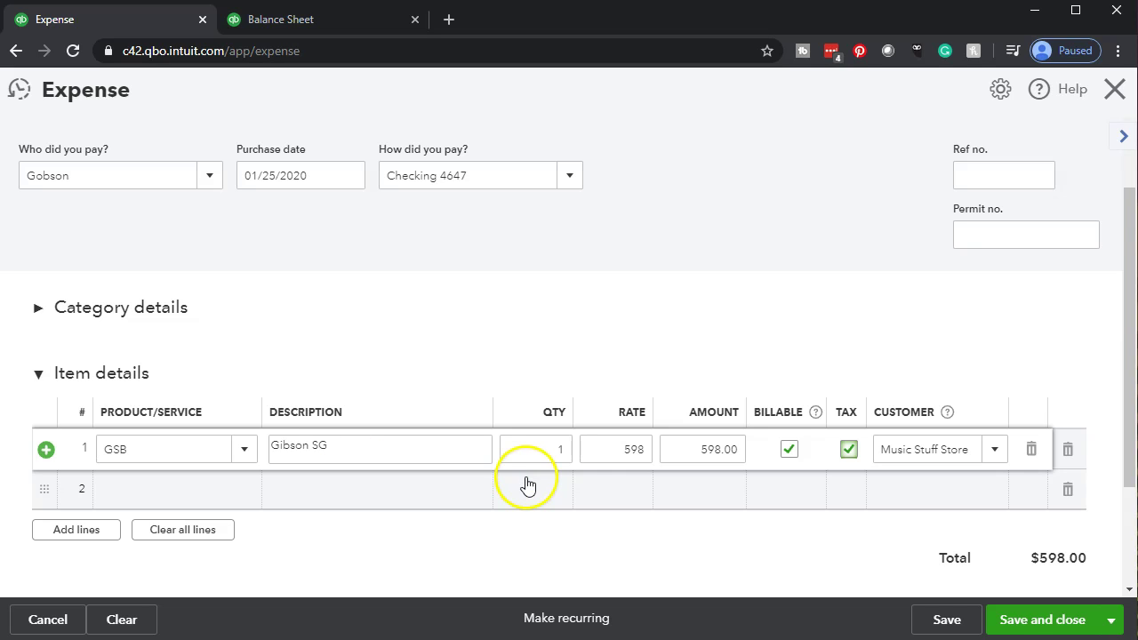
Save and close the $598.00 expense, then reload the Balance Sheet tab
{"action": "left_click", "coordinate": [1021, 619]}
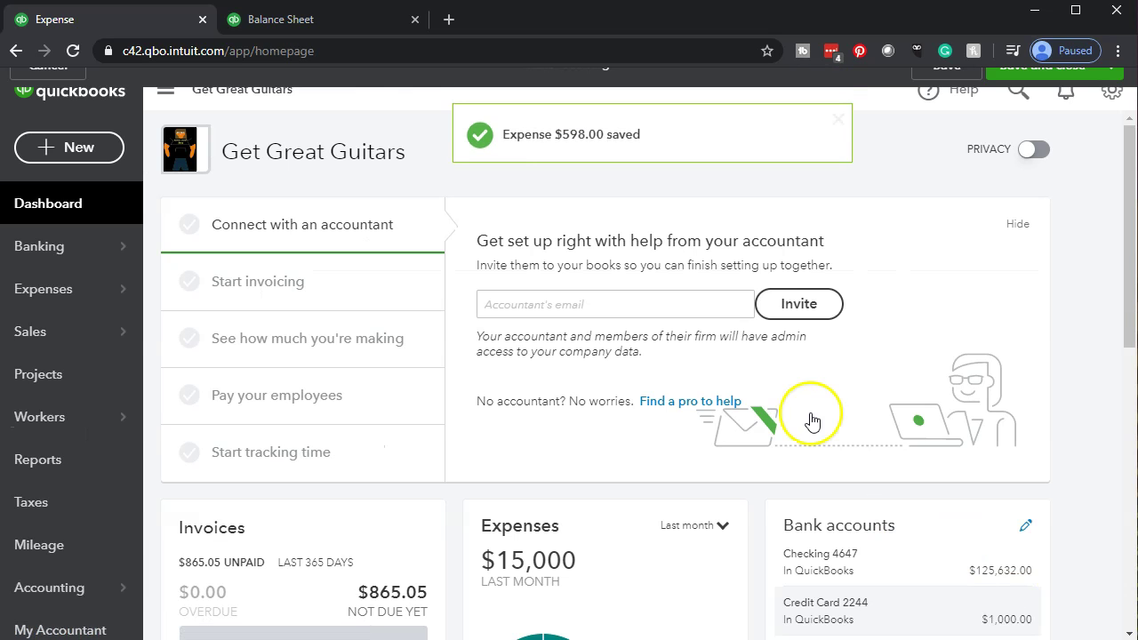
{"action": "left_click", "coordinate": [307, 22]}
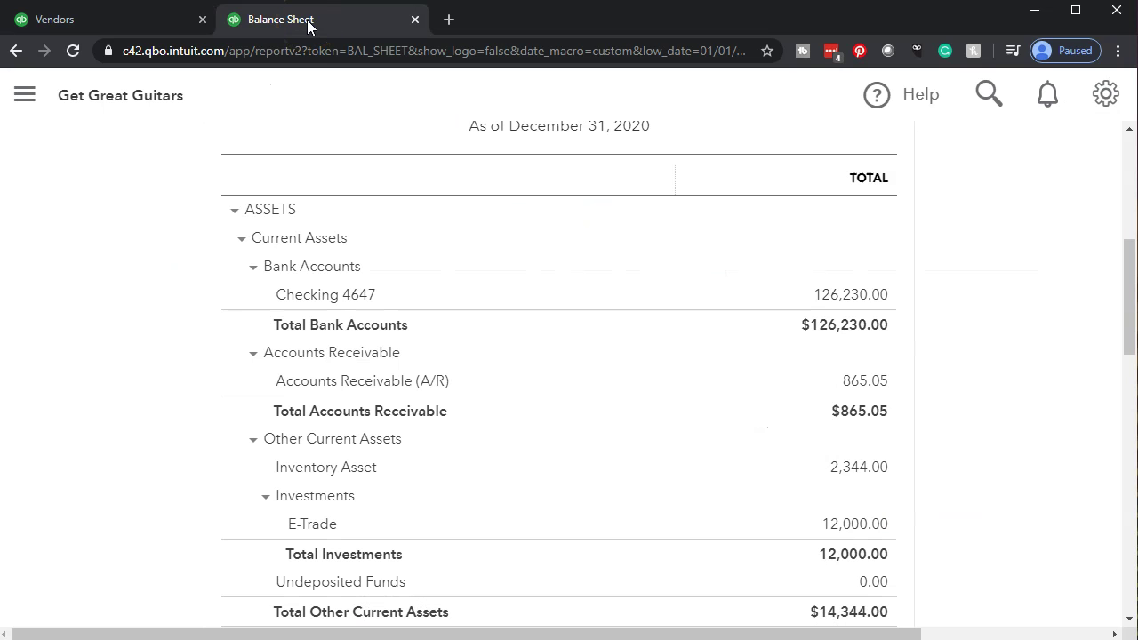
{"action": "left_click", "coordinate": [302, 44]}
{"action": "key", "text": "Return"}
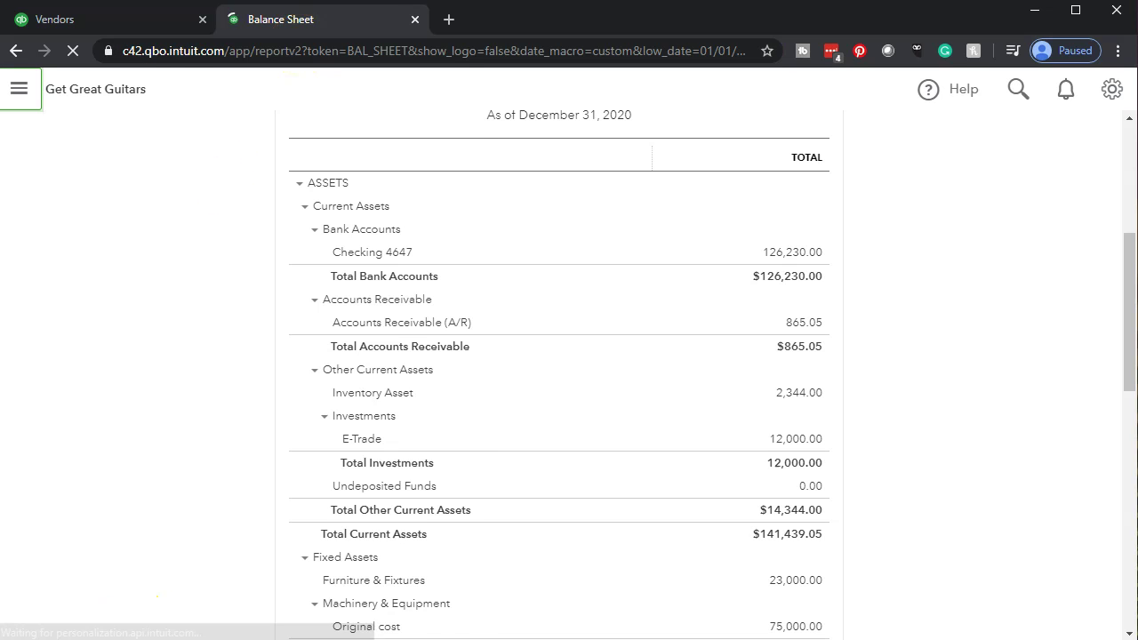
Hide the sidebar and zoom in to read Checking 125,632.00 and Inventory 2,942.00
{"action": "left_click", "coordinate": [171, 94]}
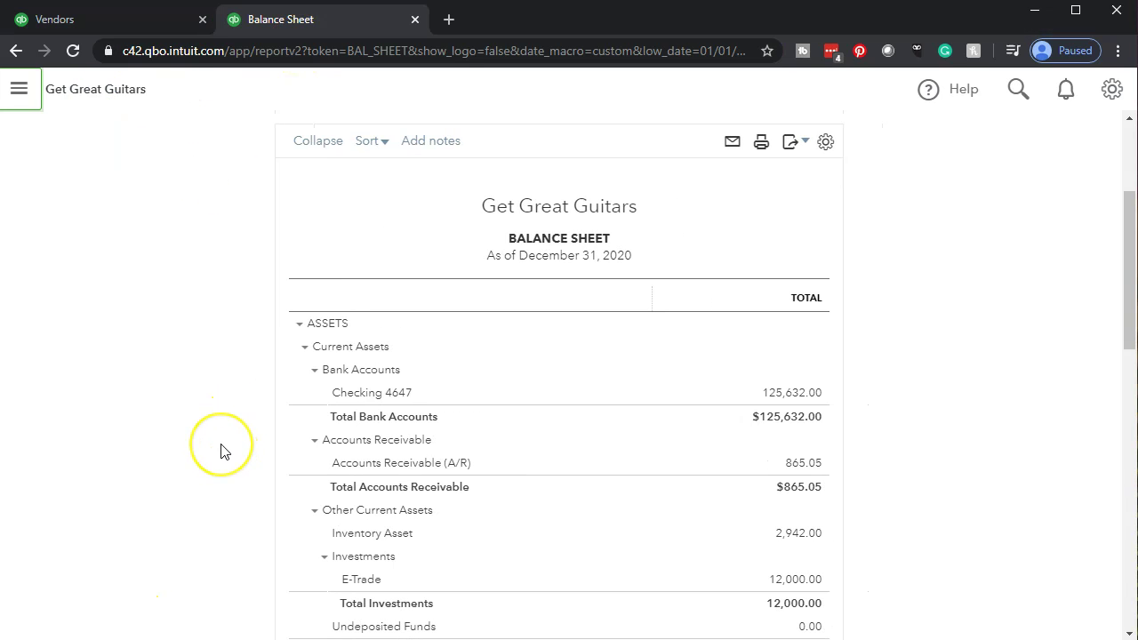
{"action": "key", "text": "ctrl+plus"}
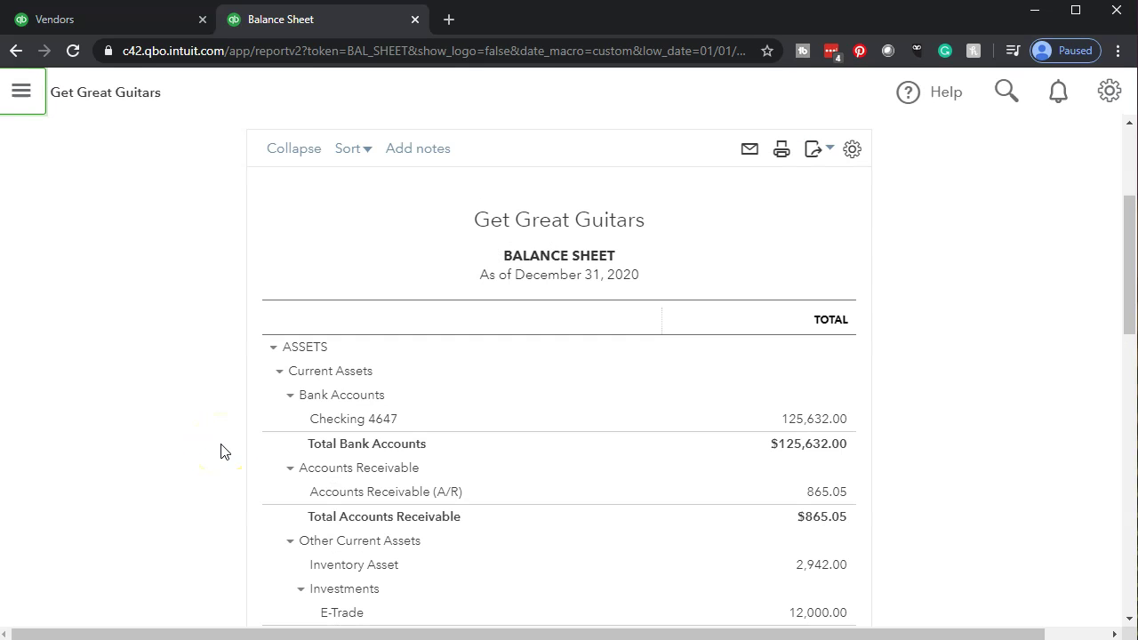
{"action": "key", "text": "ctrl+plus"}
{"action": "scroll", "coordinate": [170, 450], "scroll_direction": "down", "scroll_amount": 2}
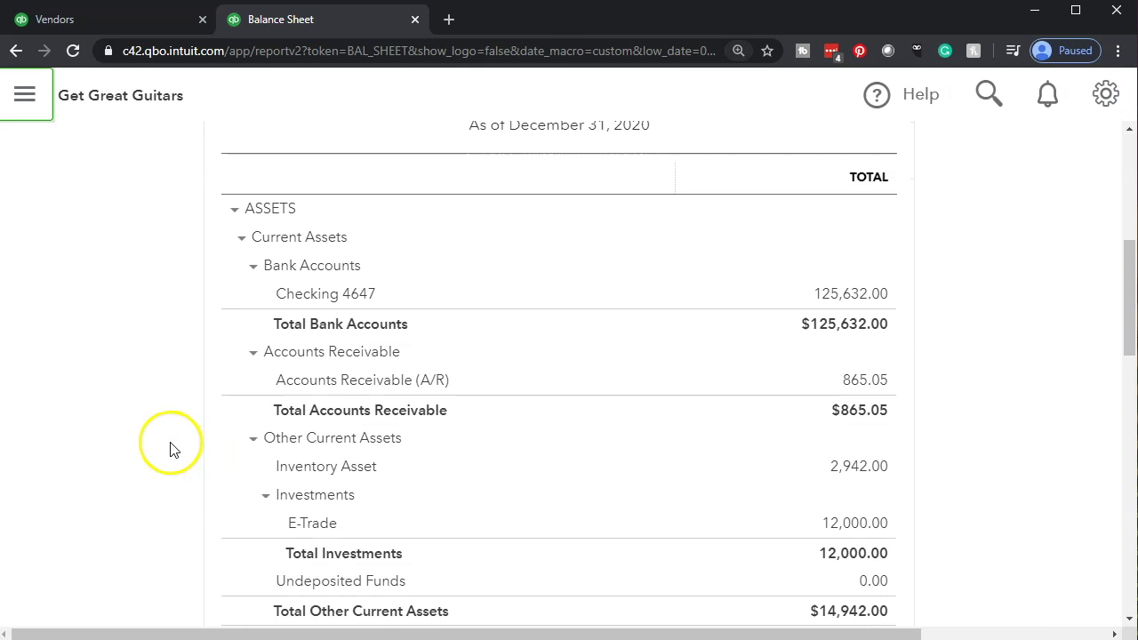
{"action": "left_click", "coordinate": [851, 300]}
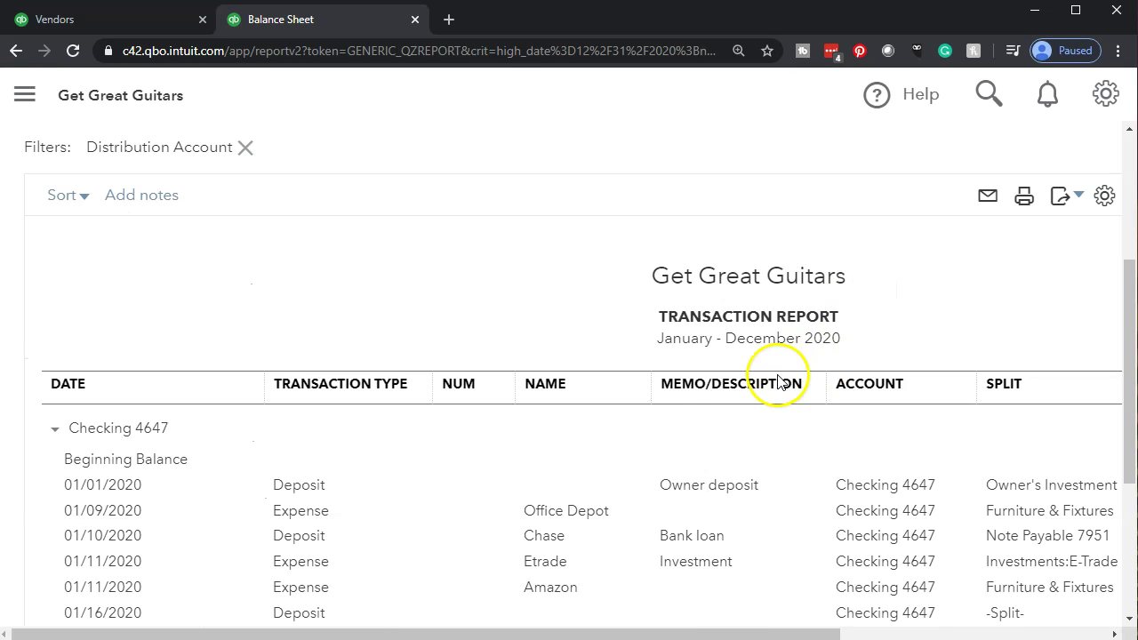
{"action": "scroll", "coordinate": [712, 406], "scroll_direction": "down", "scroll_amount": 3}
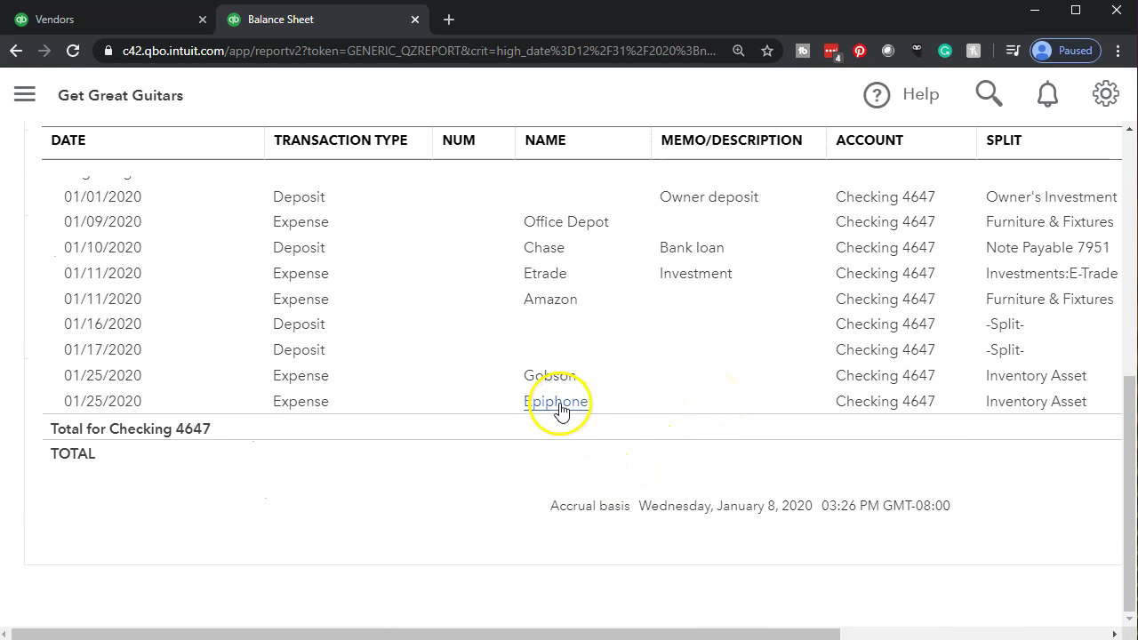
{"action": "left_click_drag", "start_coordinate": [566, 634], "coordinate": [686, 632]}
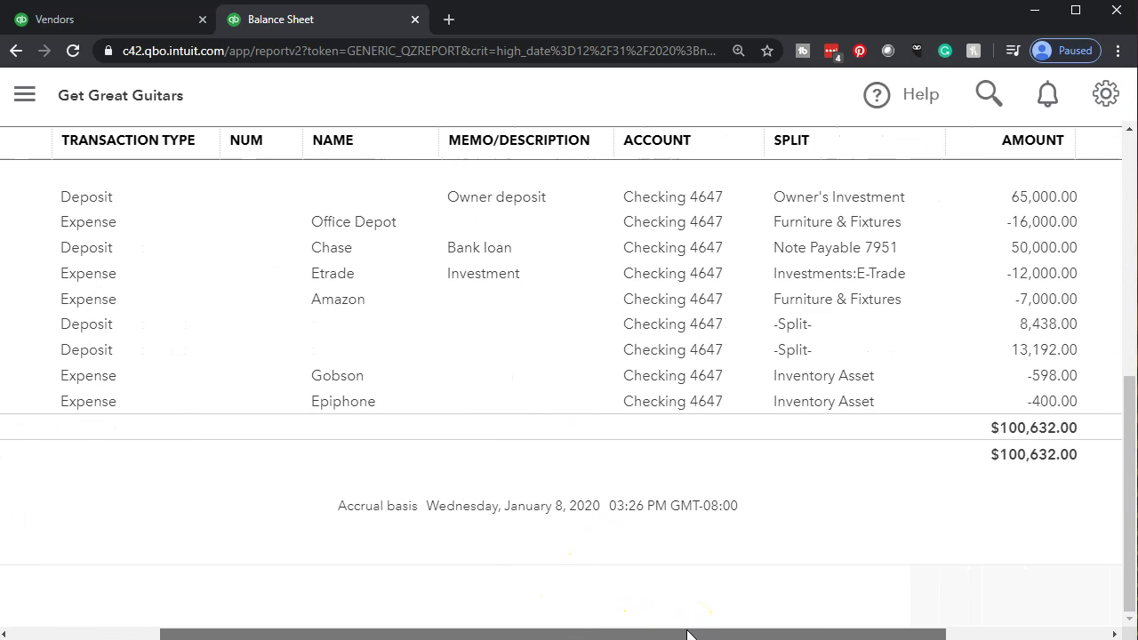
{"action": "left_click", "coordinate": [1038, 382]}
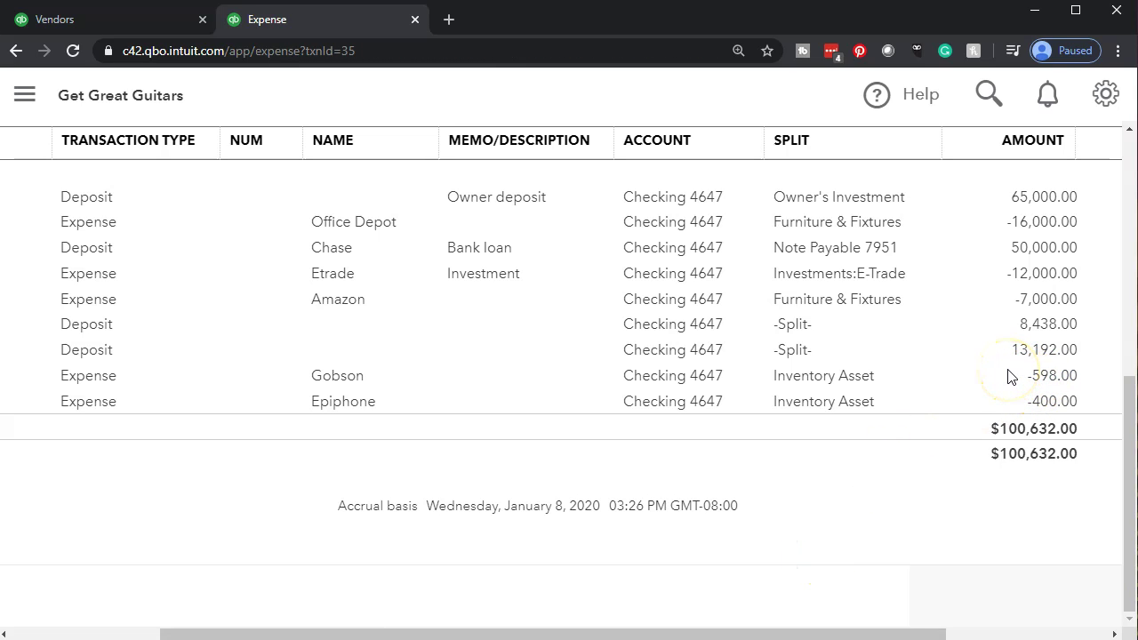
{"action": "left_click", "coordinate": [550, 497]}
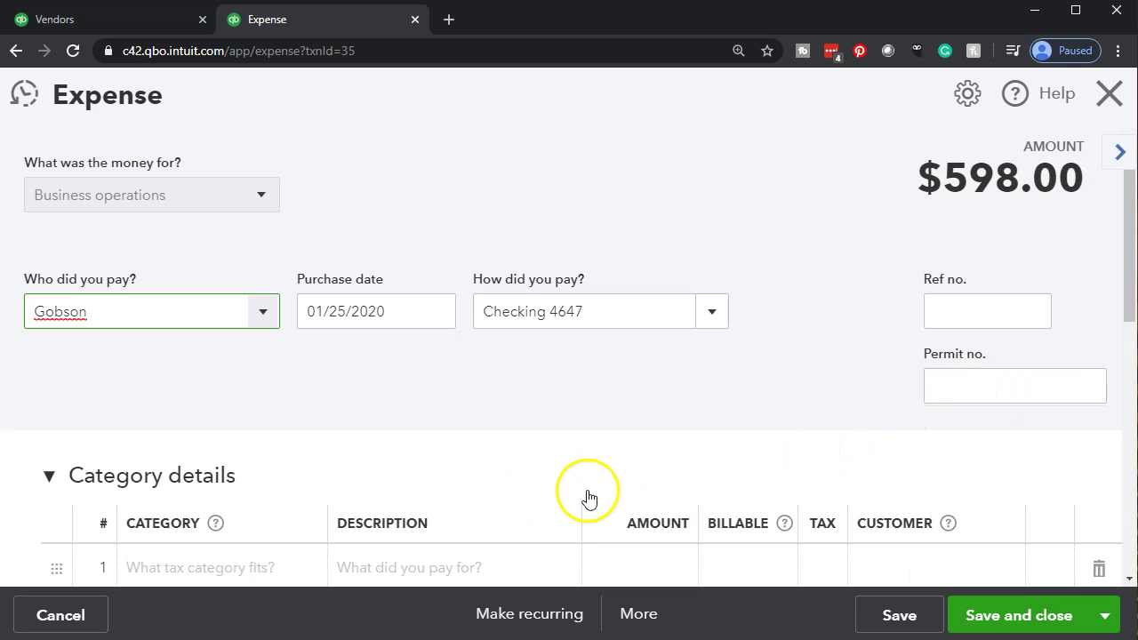
{"action": "left_click", "coordinate": [1108, 96]}
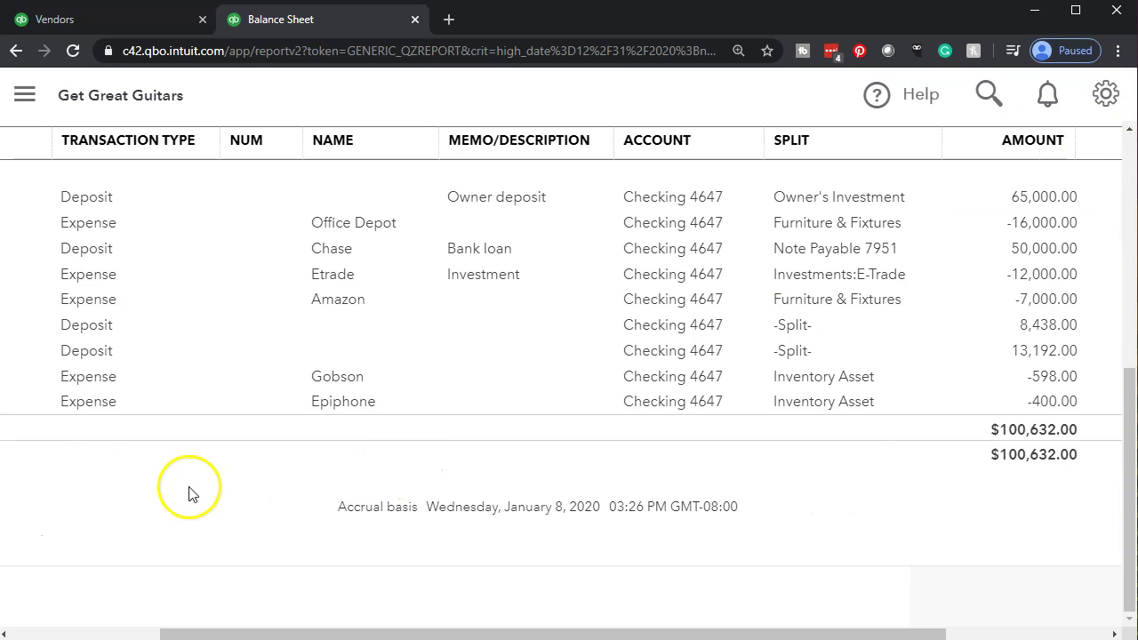
{"action": "scroll", "coordinate": [191, 490], "scroll_direction": "up", "scroll_amount": 6}
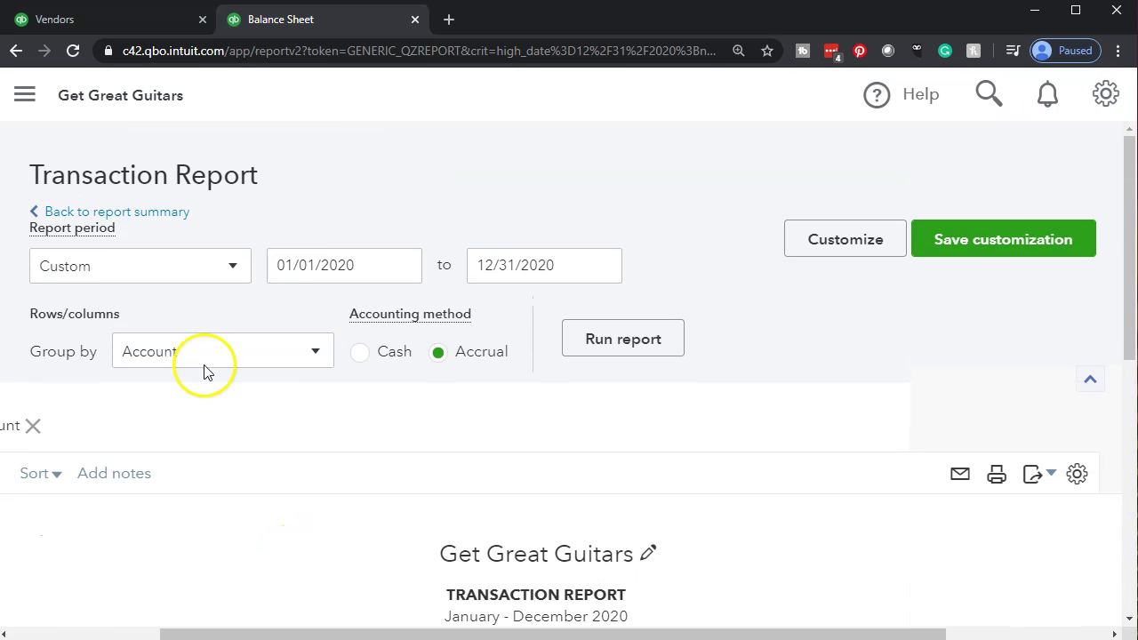
From the Balance Sheet summary, drill into Inventory Asset 2,942.00 to see Gobson's 598.00 expense
{"action": "left_click", "coordinate": [147, 212]}
{"action": "scroll", "coordinate": [257, 307], "scroll_direction": "down", "scroll_amount": 5}
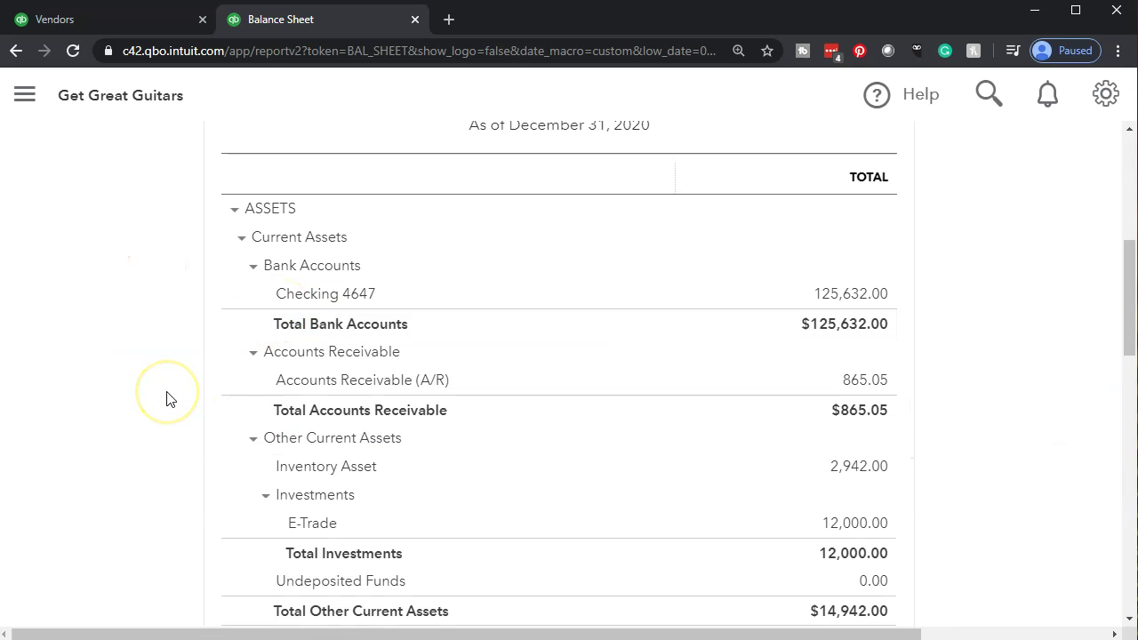
{"action": "scroll", "coordinate": [169, 398], "scroll_direction": "down", "scroll_amount": 2}
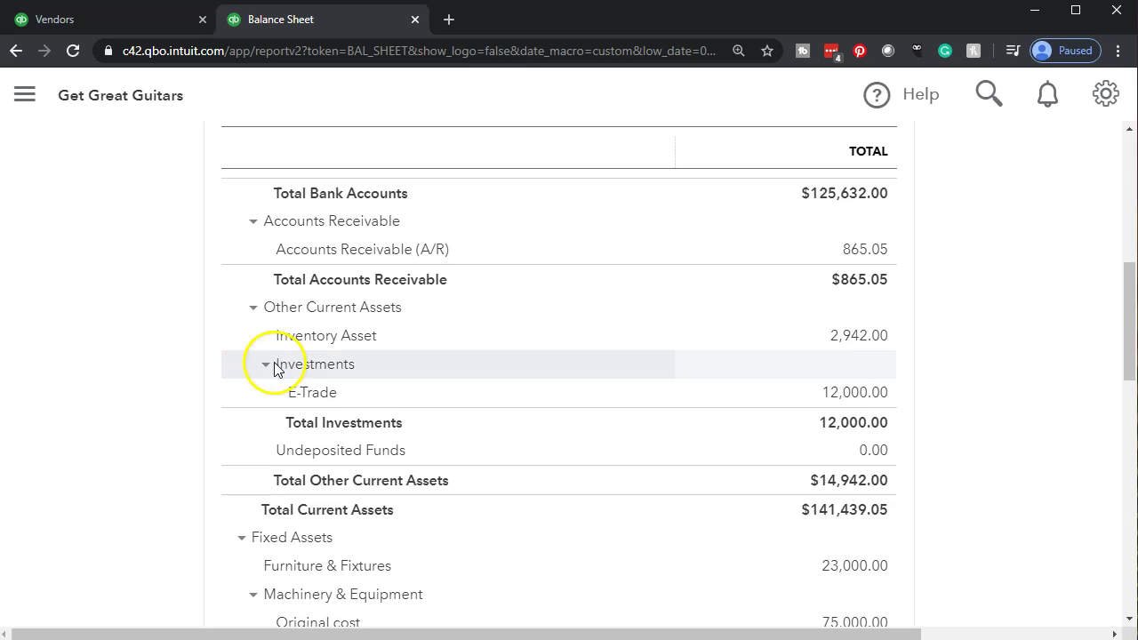
{"action": "left_click", "coordinate": [879, 343]}
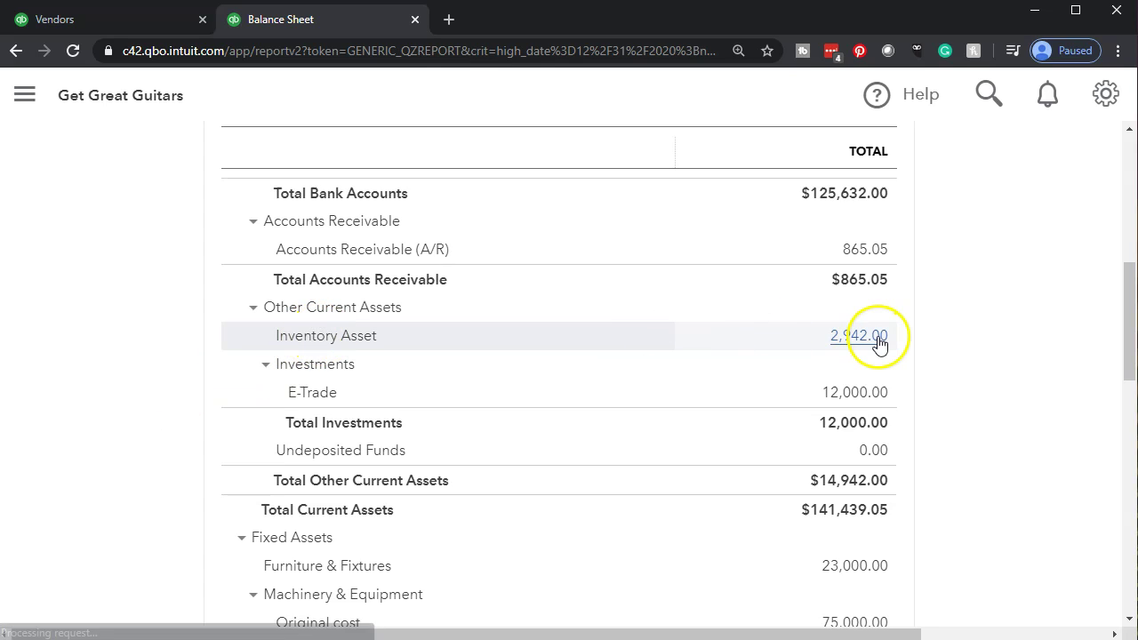
{"action": "scroll", "coordinate": [752, 360], "scroll_direction": "down", "scroll_amount": 3}
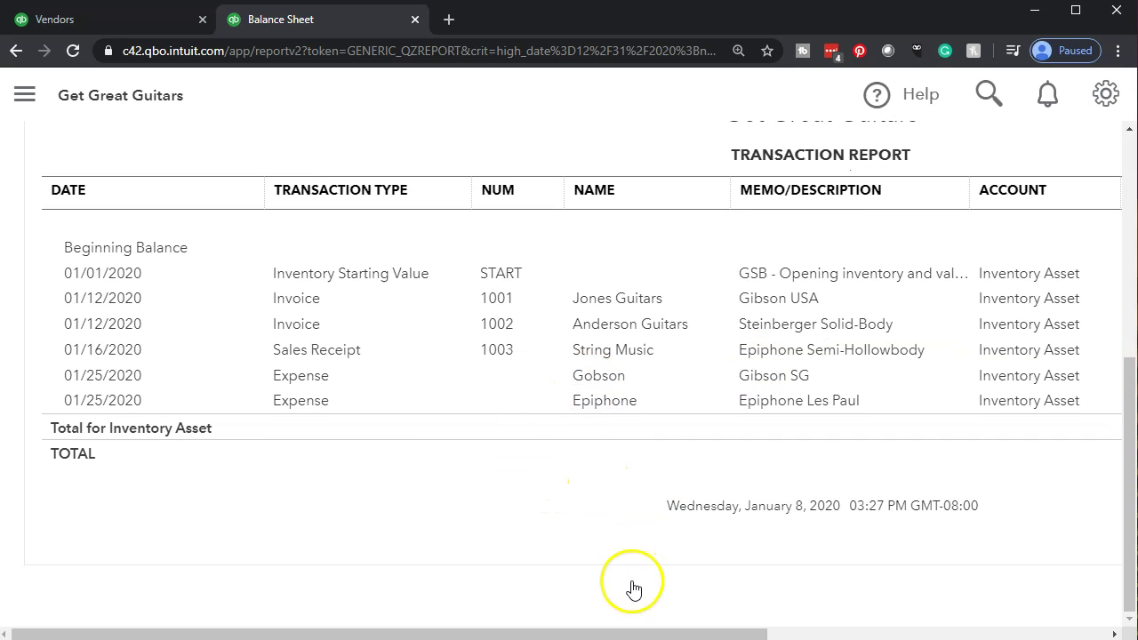
{"action": "left_click_drag", "start_coordinate": [645, 631], "coordinate": [922, 631]}
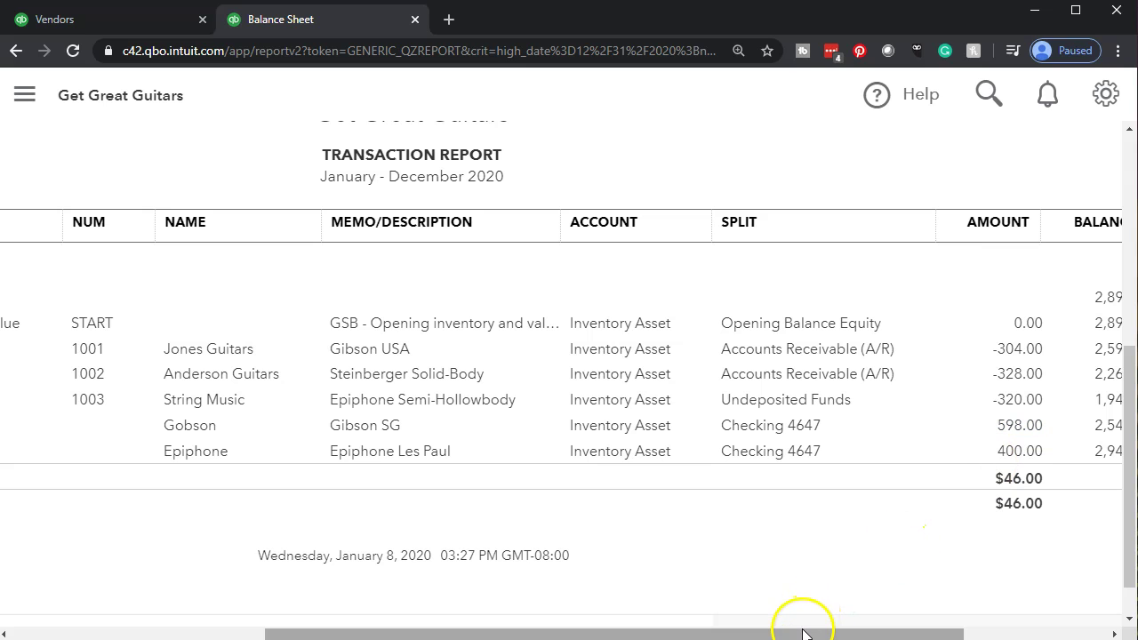
{"action": "left_click_drag", "start_coordinate": [802, 634], "coordinate": [501, 610]}
{"action": "scroll", "coordinate": [356, 483], "scroll_direction": "up", "scroll_amount": 10}
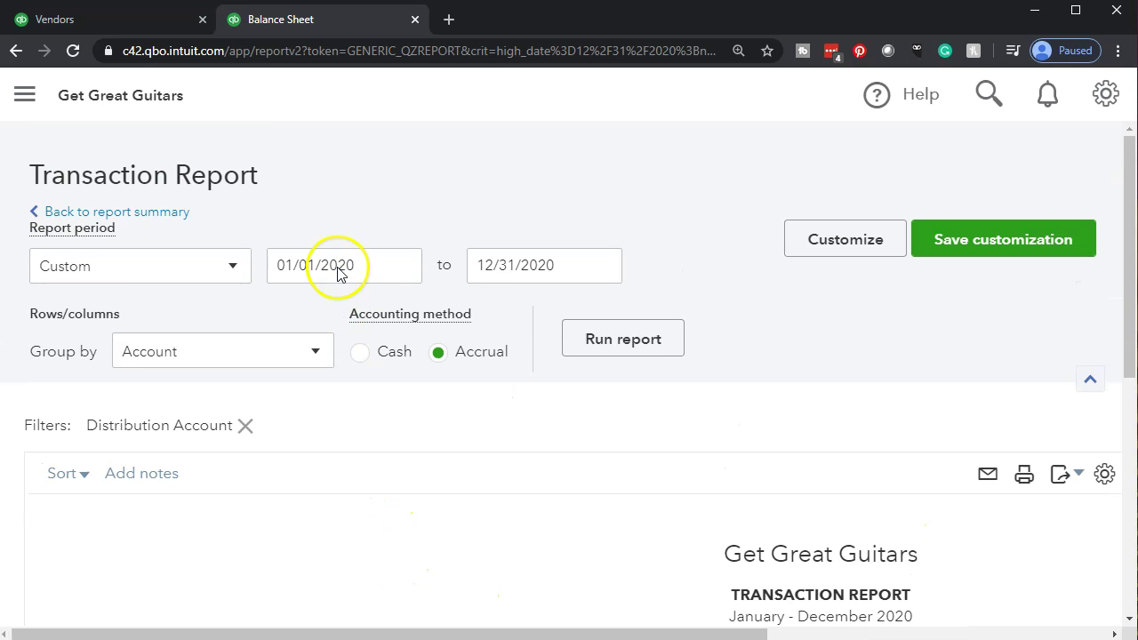
Go back to the Balance Sheet summary and switch to the other browser tab
{"action": "left_click", "coordinate": [145, 215]}
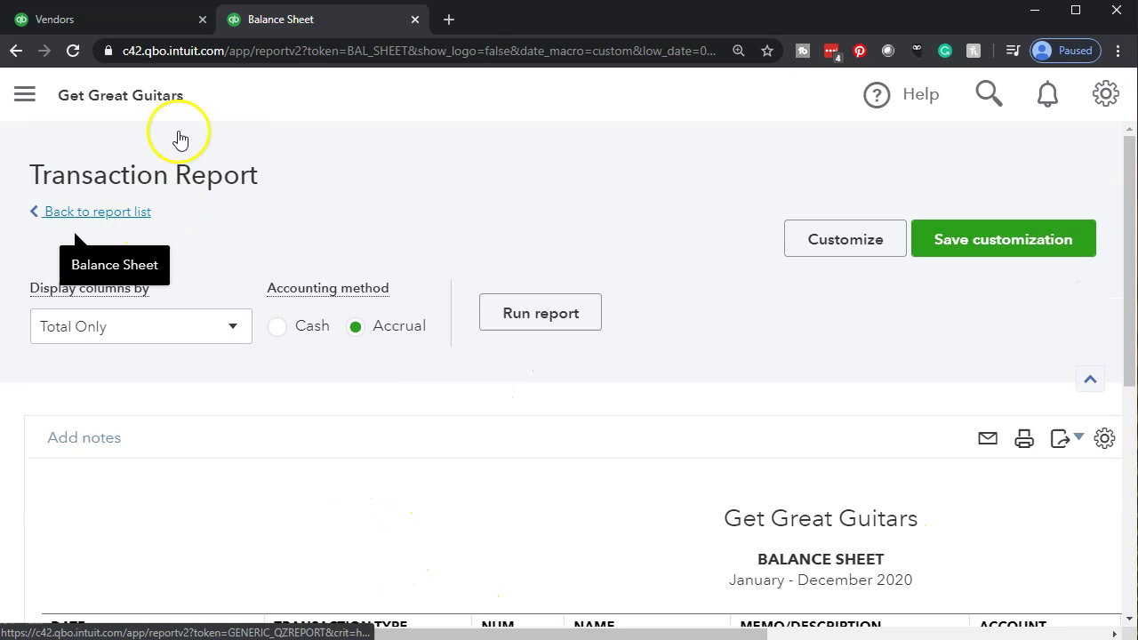
{"action": "left_click", "coordinate": [116, 20]}
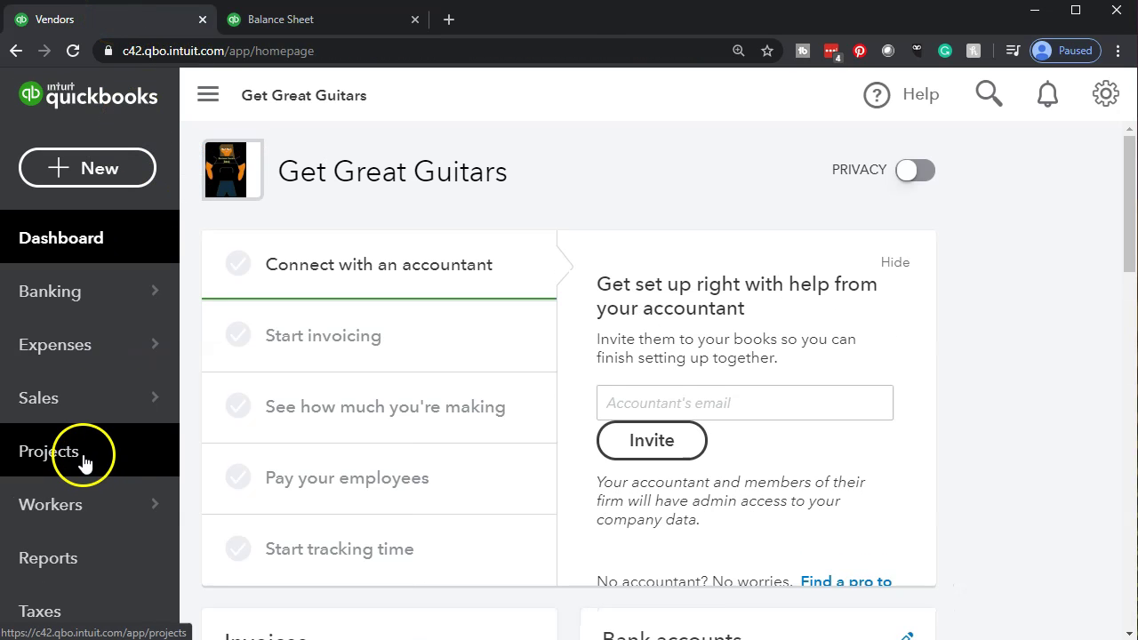
{"action": "scroll", "coordinate": [87, 490], "scroll_direction": "down", "scroll_amount": 1}
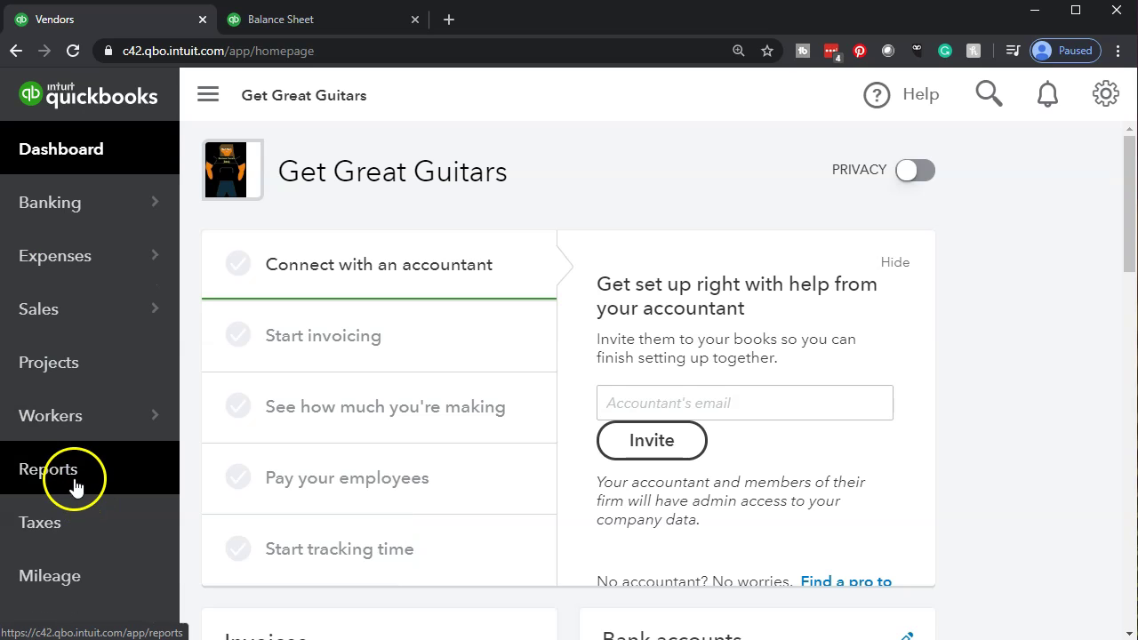
Search reports for 'inventory' and open the Inventory Valuation Summary
{"action": "left_click", "coordinate": [75, 485]}
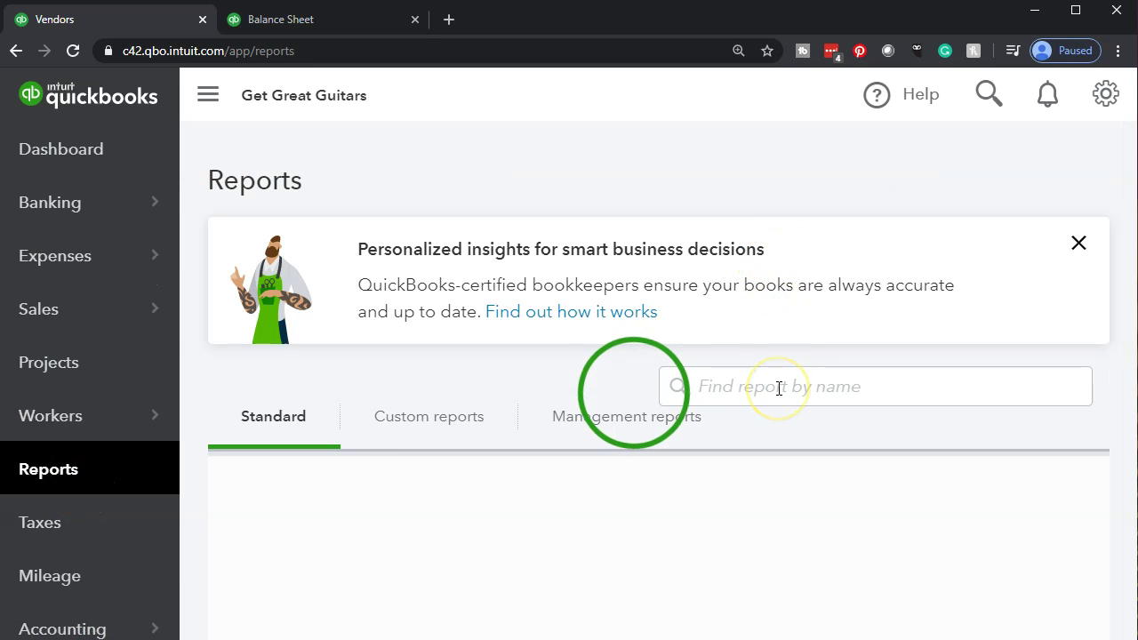
{"action": "left_click", "coordinate": [779, 389]}
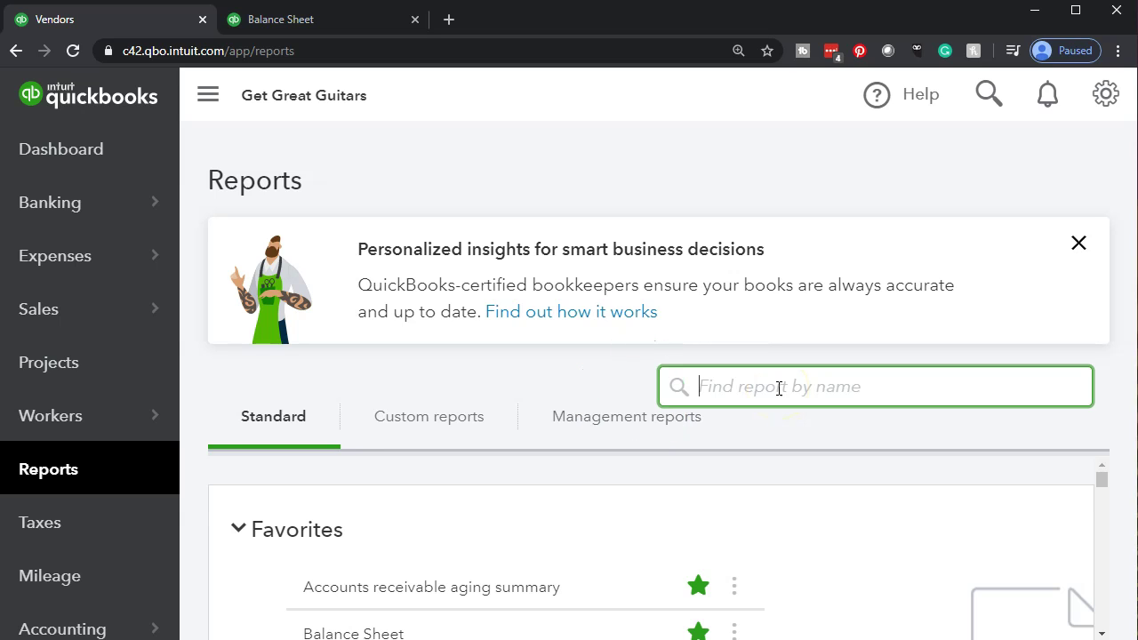
{"action": "type", "text": "inventr"}
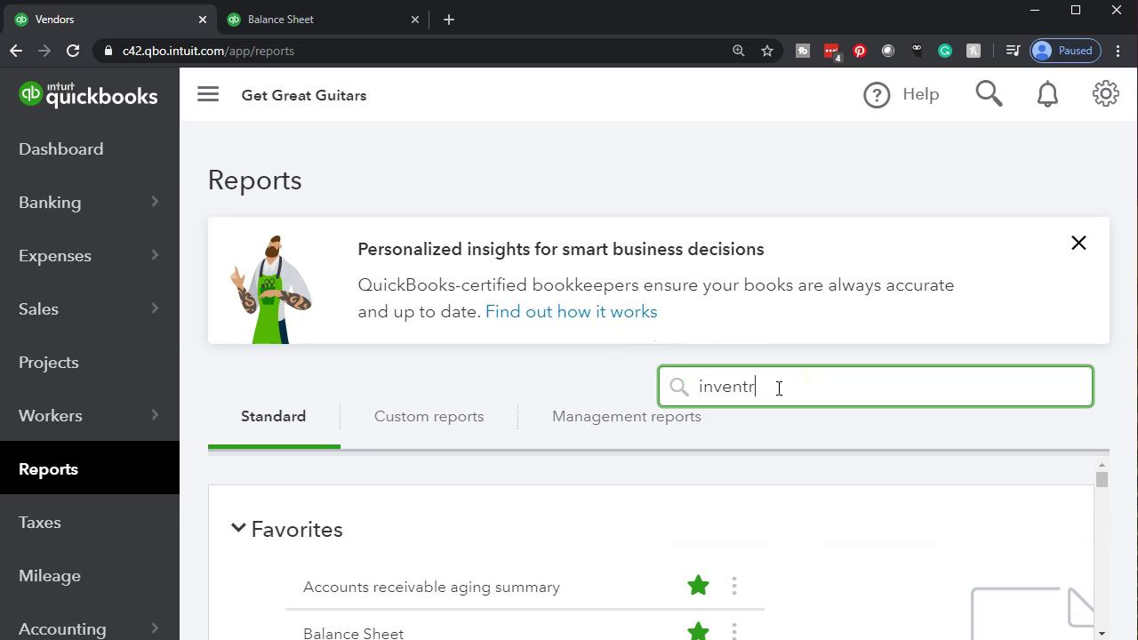
{"action": "key", "text": "BackSpace"}
{"action": "key", "text": "BackSpace"}
{"action": "type", "text": "tory"}
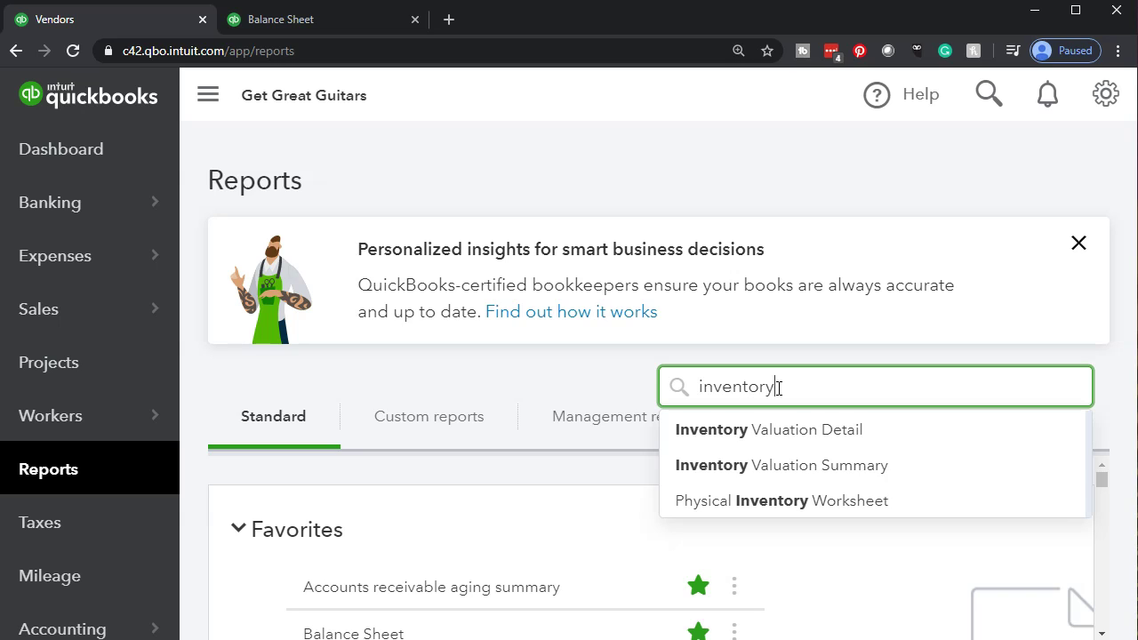
{"action": "key", "text": "Down"}
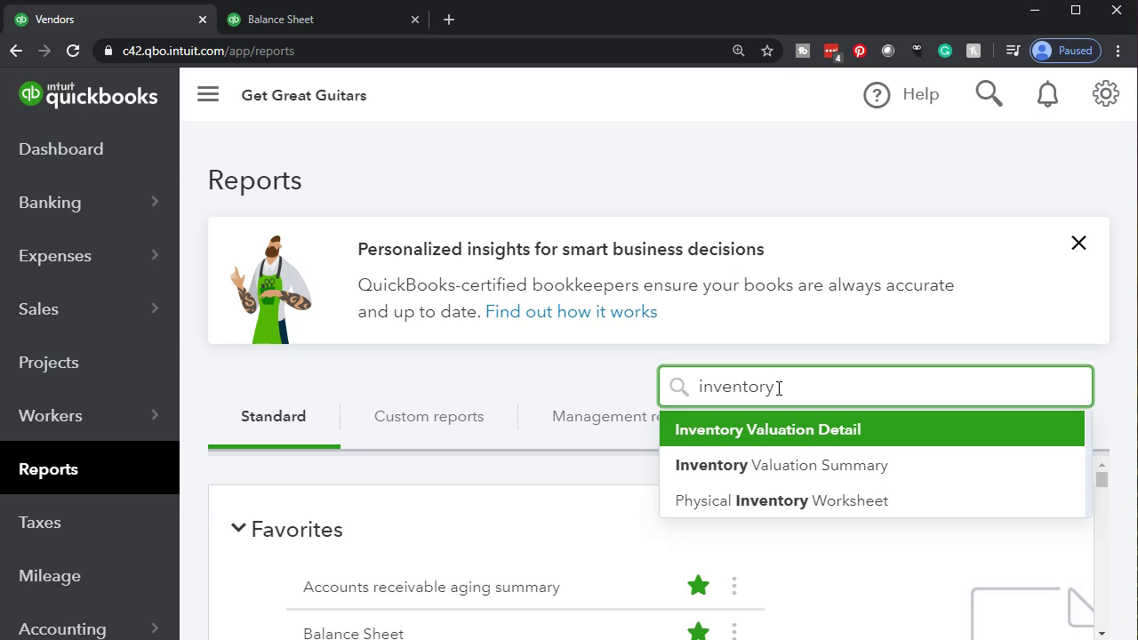
{"action": "left_click", "coordinate": [777, 473]}
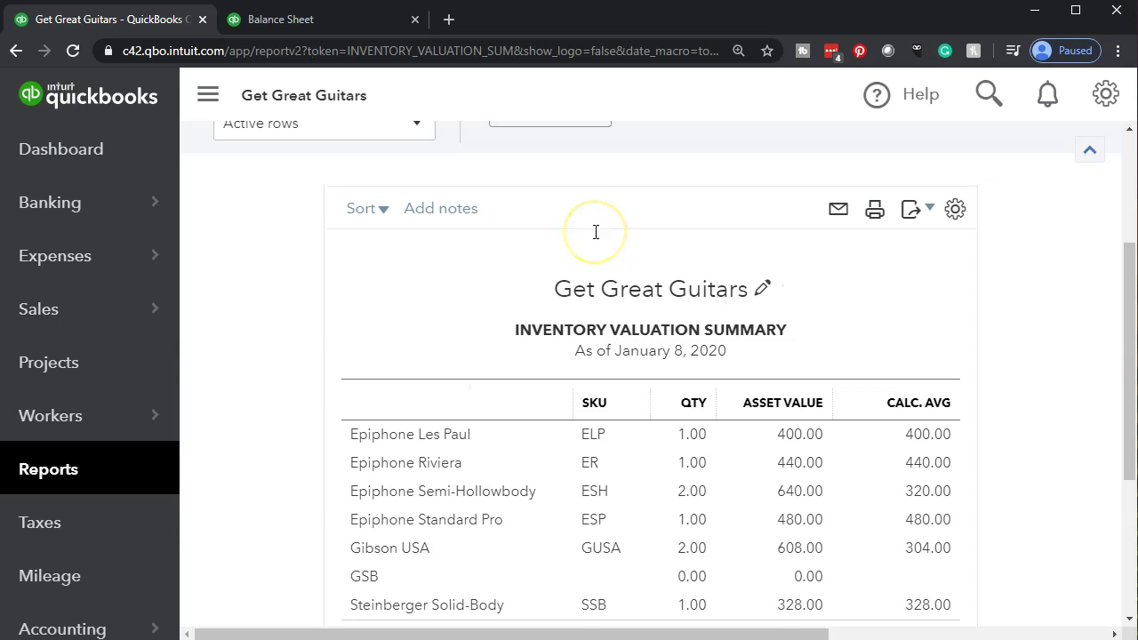
Rerun the Inventory Valuation Summary as of 12/31/2020, showing GSB at 598.00, then return to the Balance Sheet
{"action": "left_click", "coordinate": [591, 258]}
{"action": "triple_click", "coordinate": [511, 265]}
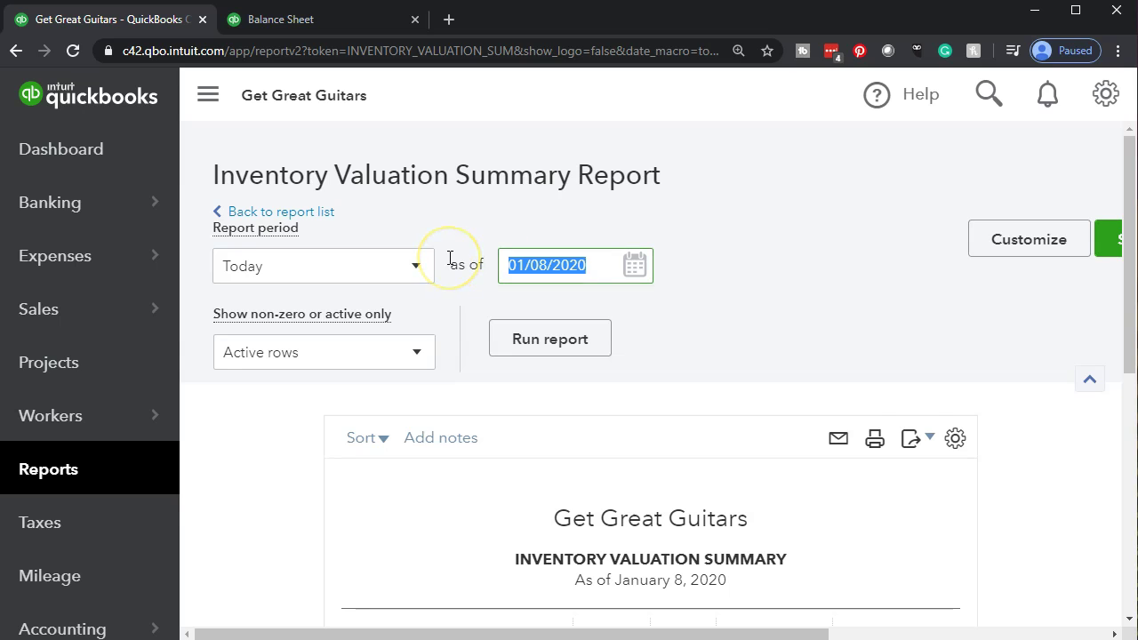
{"action": "type", "text": "123120"}
{"action": "key", "text": "Tab"}
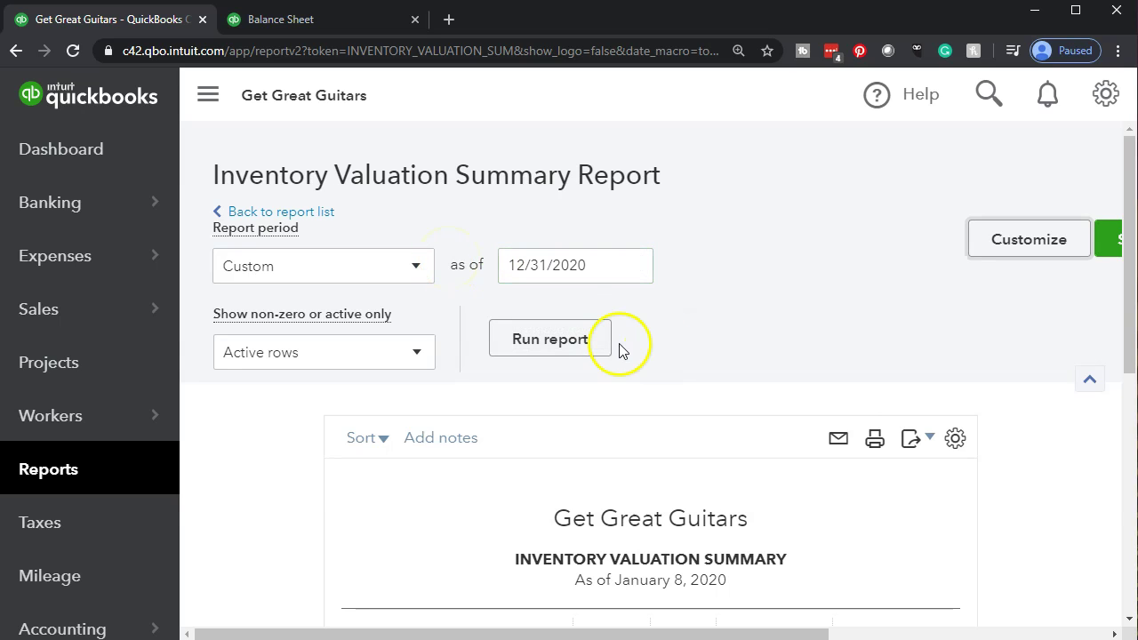
{"action": "left_click", "coordinate": [524, 353]}
{"action": "scroll", "coordinate": [292, 452], "scroll_direction": "down", "scroll_amount": 3}
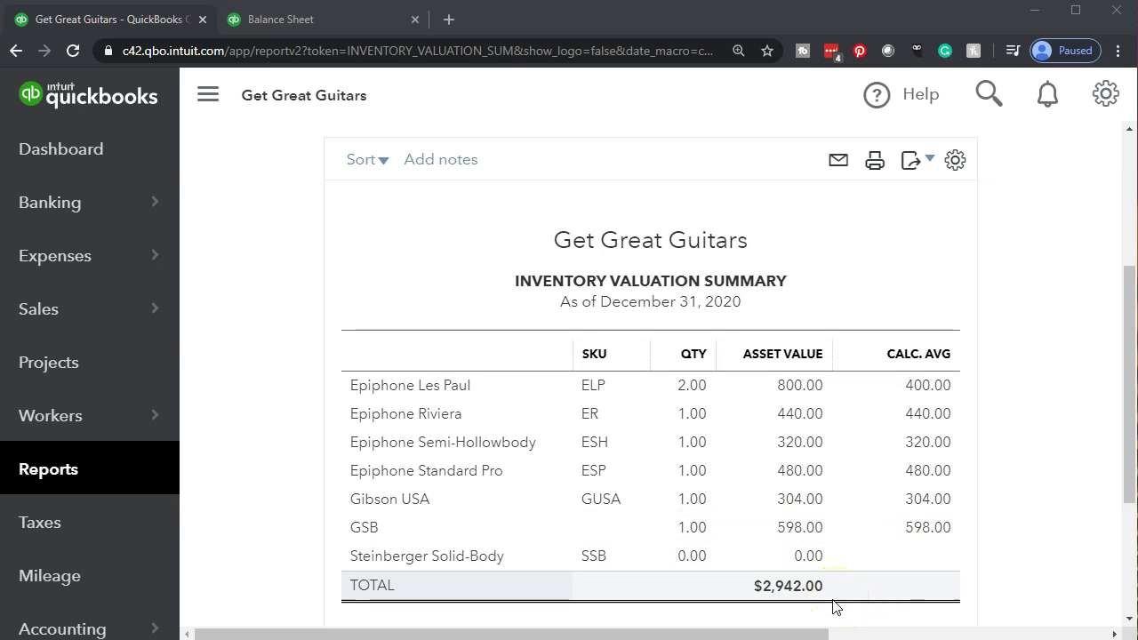
{"action": "left_click", "coordinate": [320, 24]}
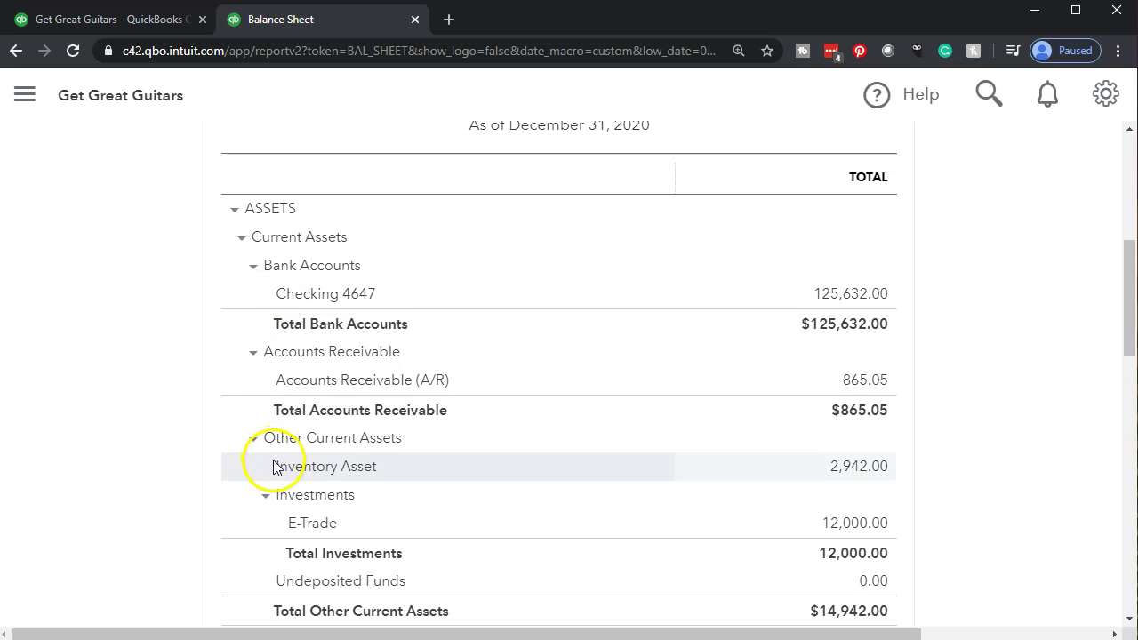